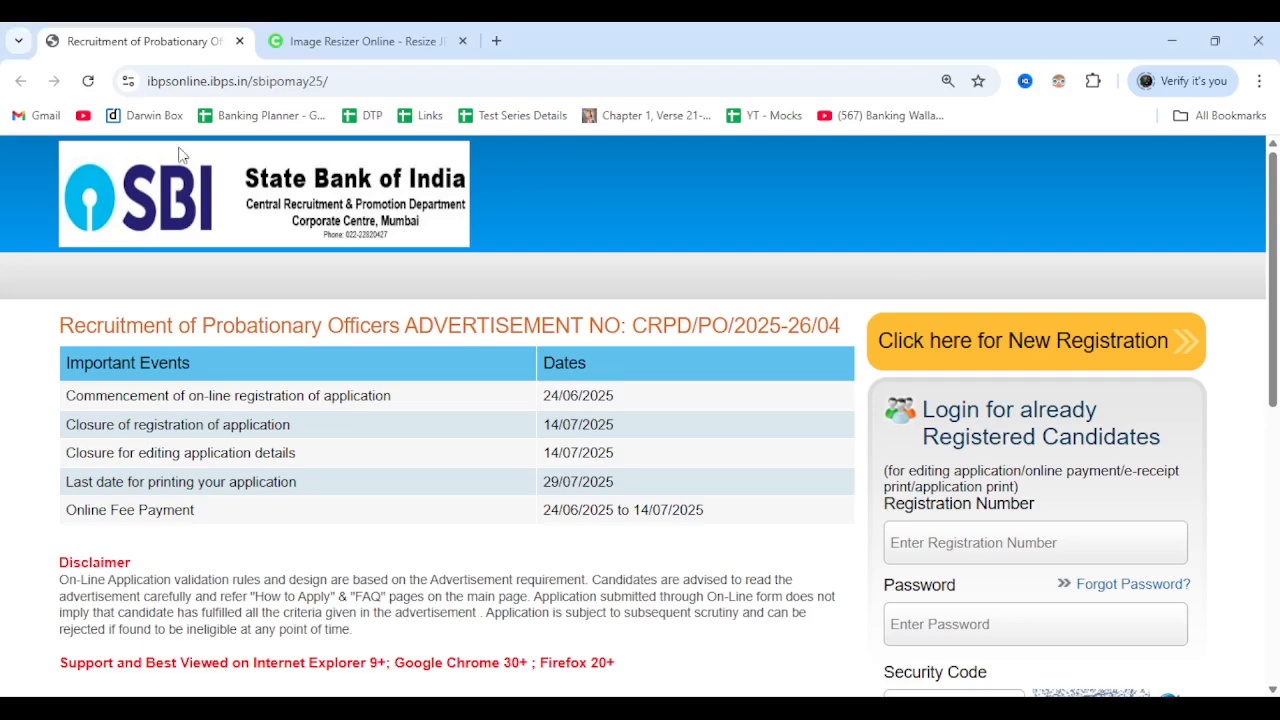
{"action": "left_click", "coordinate": [346, 84]}
{"action": "left_click", "coordinate": [453, 265]}
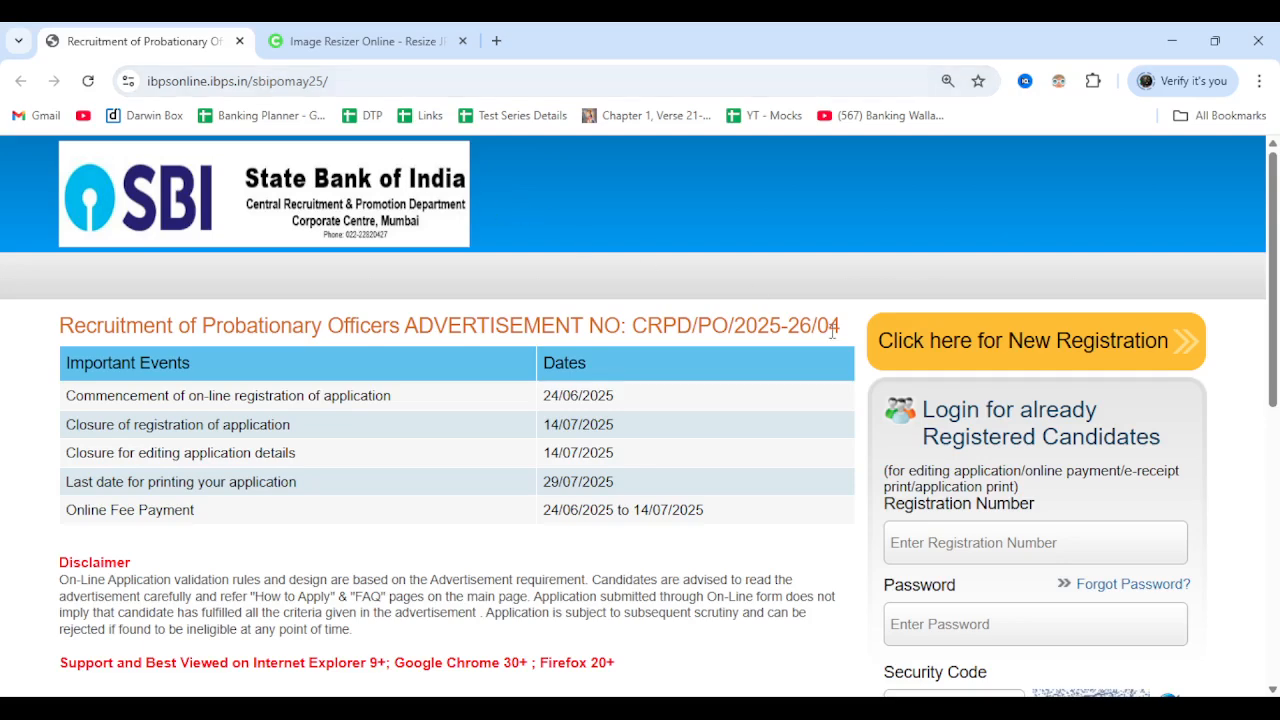
{"action": "left_click", "coordinate": [1052, 352]}
Step: Switch to the online image resizer and load the candidate's portrait photo for resizing
{"action": "left_click", "coordinate": [355, 45]}
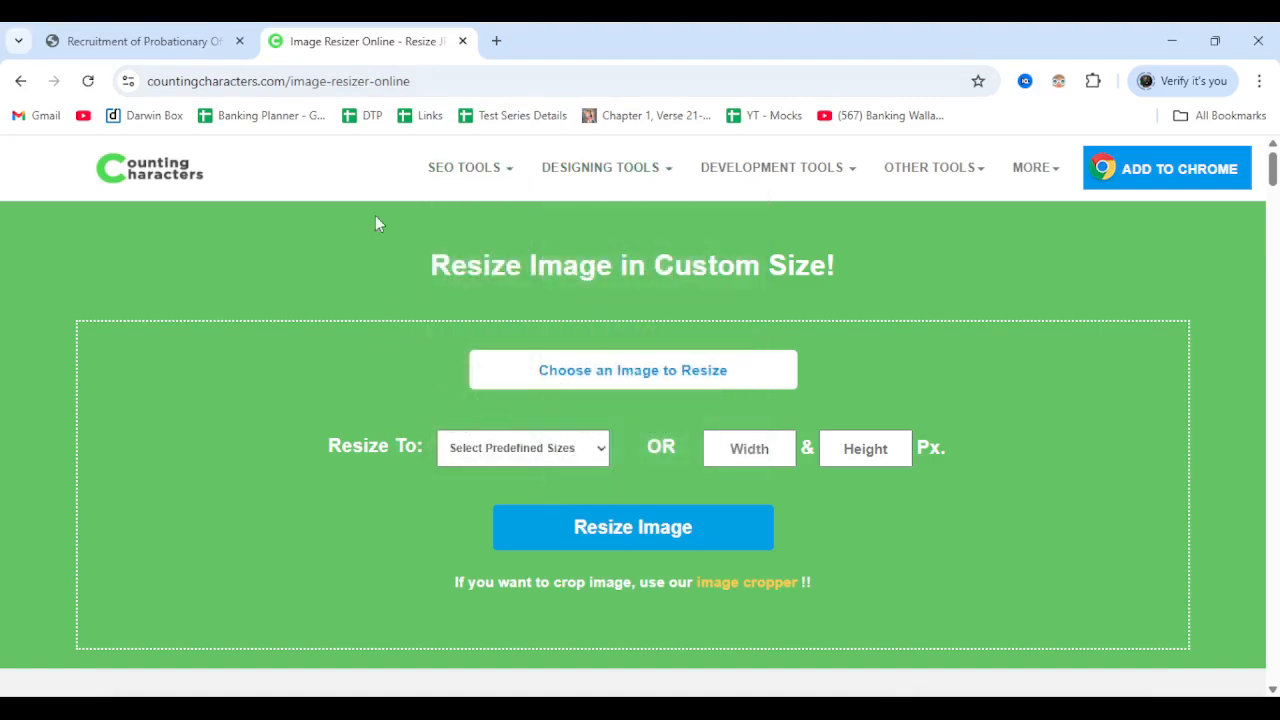
{"action": "mouse_move", "coordinate": [436, 190]}
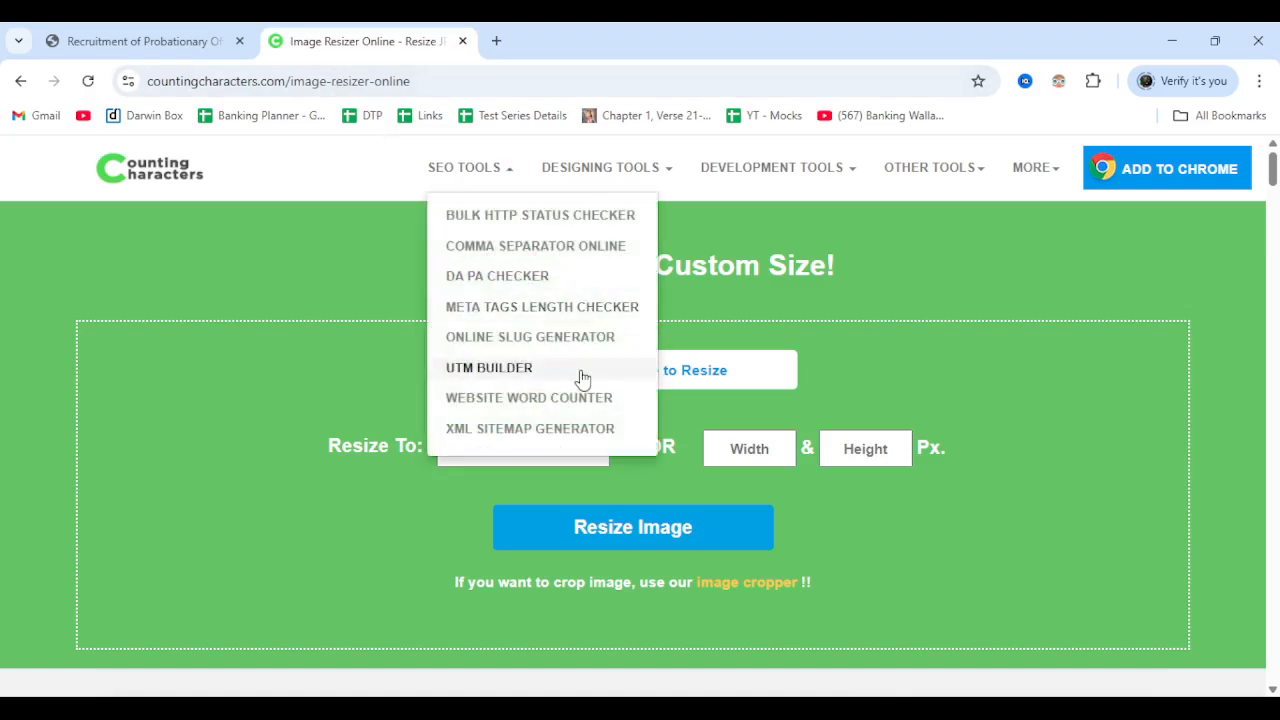
{"action": "left_click", "coordinate": [714, 374]}
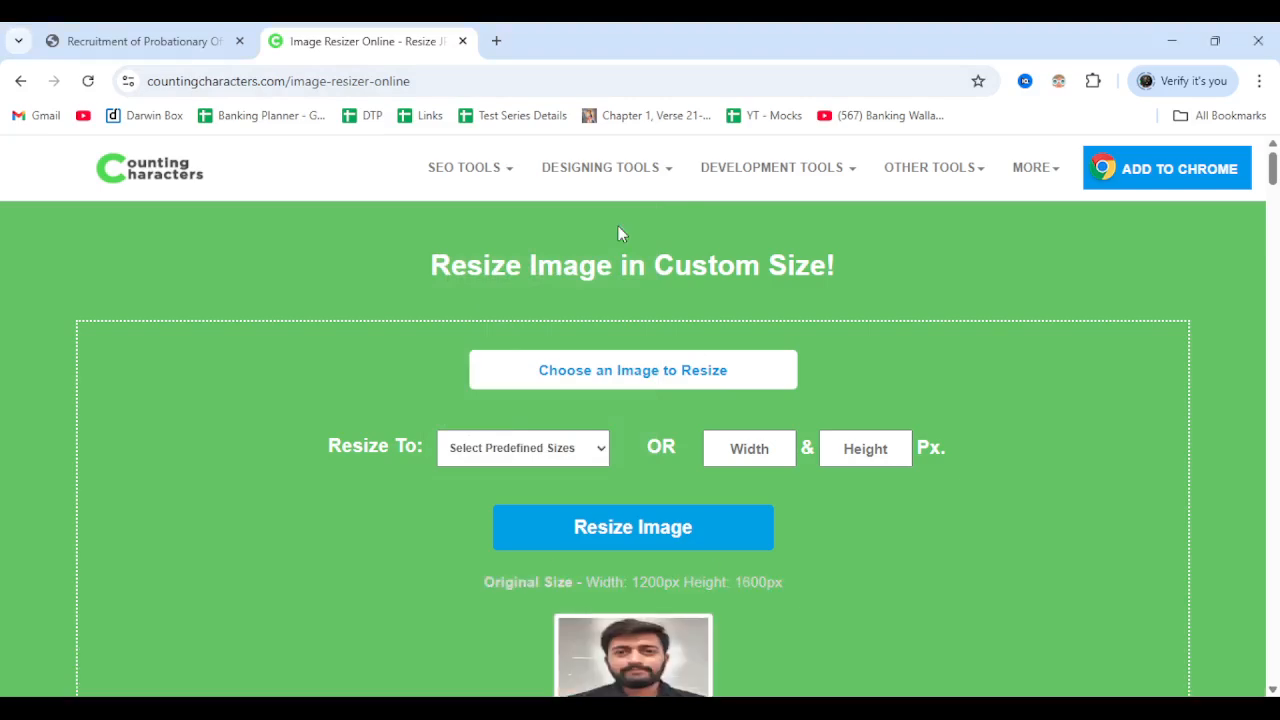
{"action": "scroll", "coordinate": [774, 450], "scroll_direction": "down", "scroll_amount": 2}
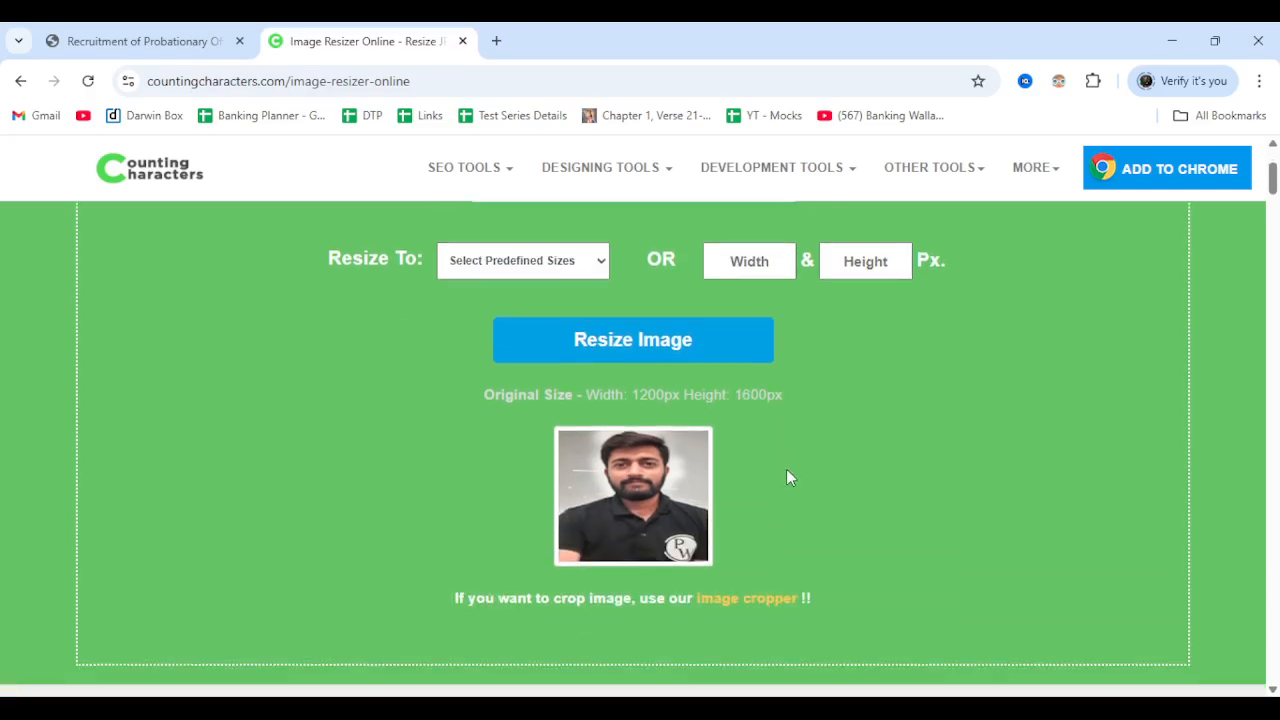
{"action": "key", "text": "alt+Tab"}
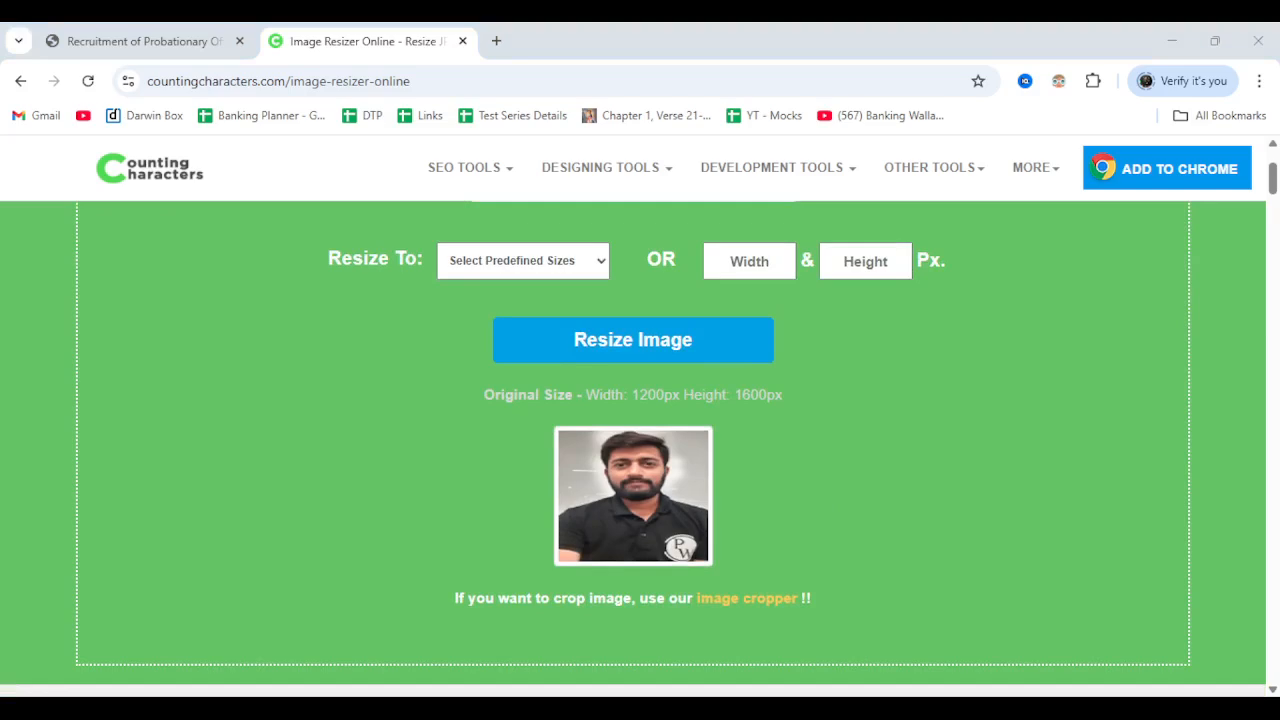
{"action": "key", "text": "alt+Tab"}
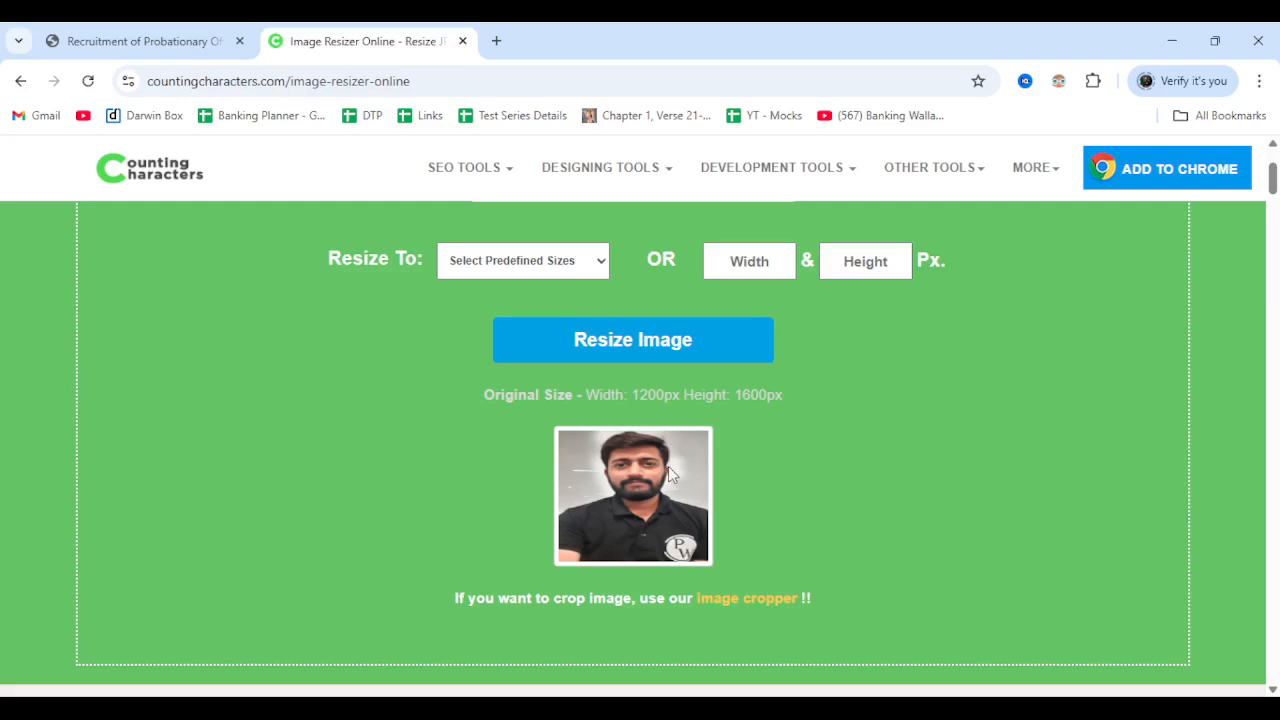
{"action": "scroll", "coordinate": [431, 382], "scroll_direction": "up", "scroll_amount": 1}
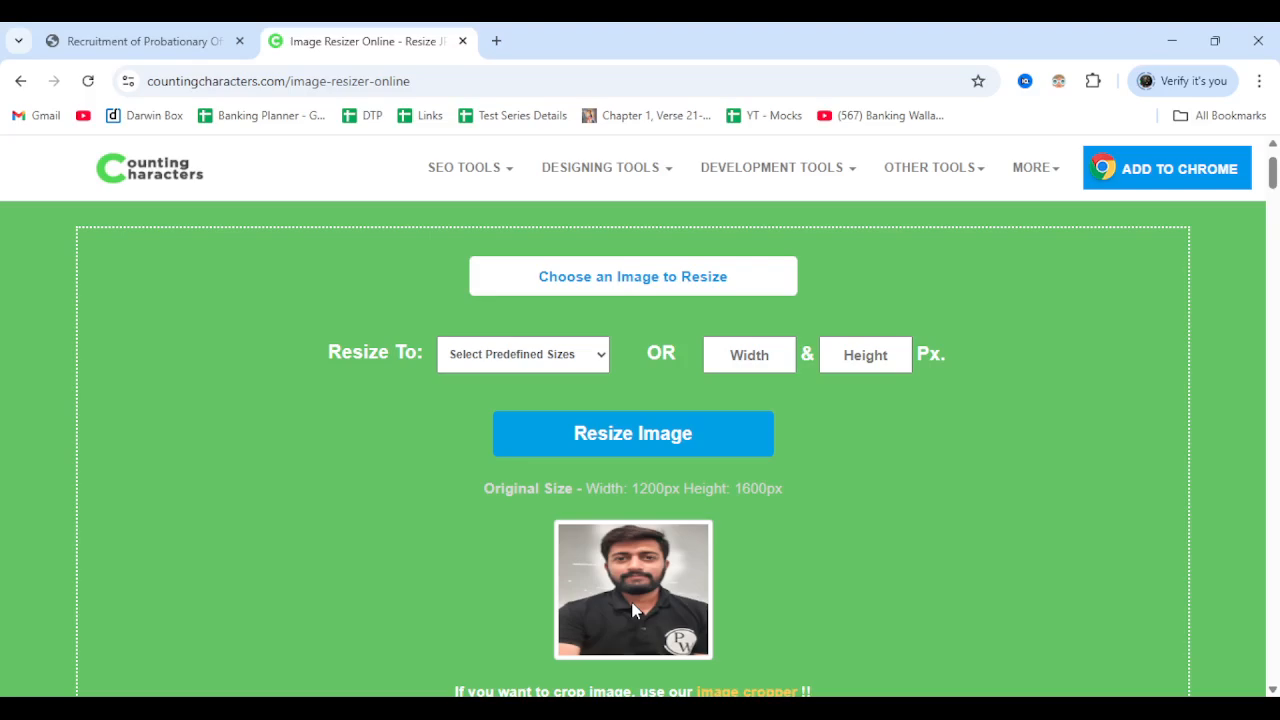
Step: Resize the portrait photo to 200 × 230 px and download the resized image
{"action": "left_click_drag", "start_coordinate": [916, 354], "coordinate": [949, 354]}
{"action": "left_click", "coordinate": [778, 352]}
{"action": "type", "text": "200"}
{"action": "left_click", "coordinate": [888, 350]}
{"action": "type", "text": "230"}
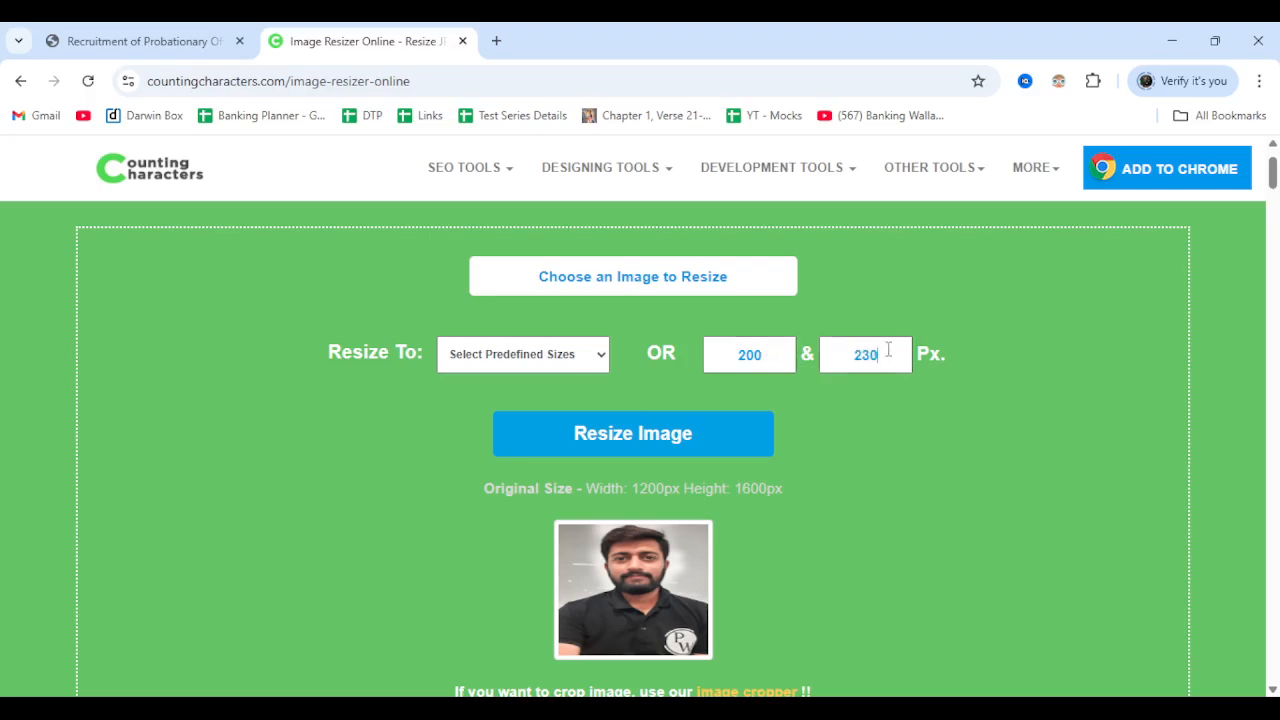
{"action": "left_click", "coordinate": [670, 457]}
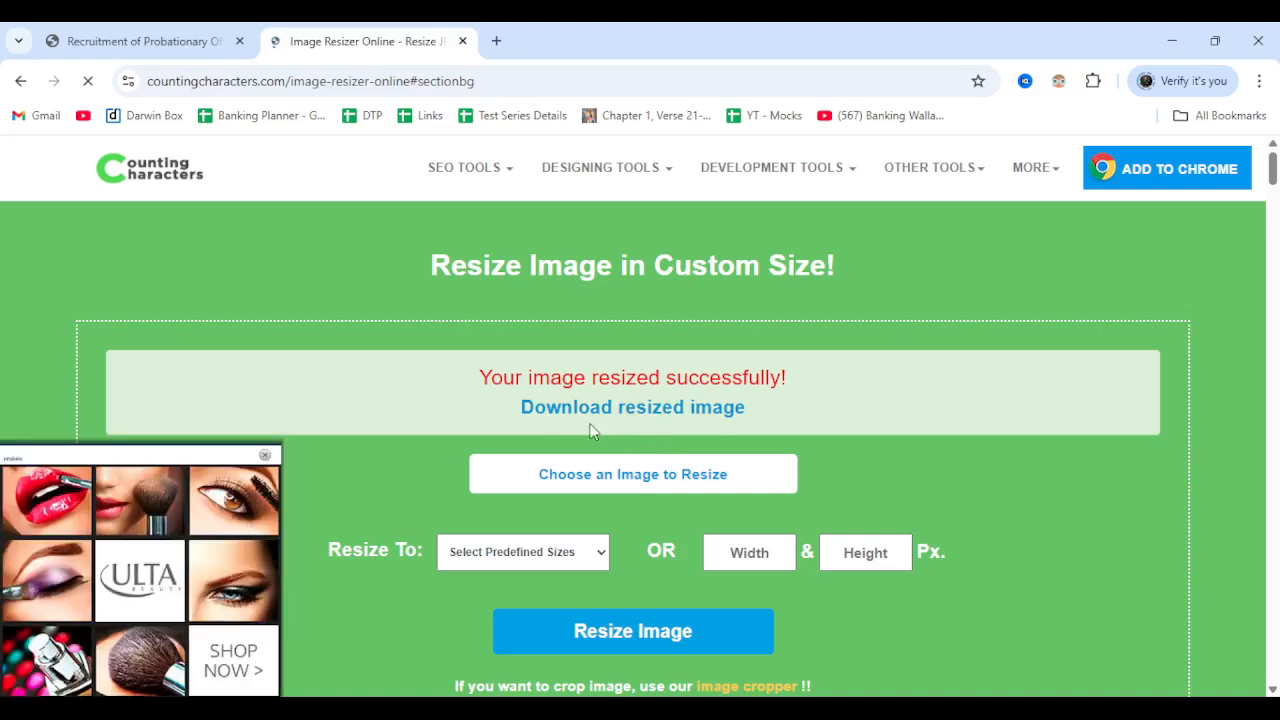
{"action": "left_click", "coordinate": [264, 455]}
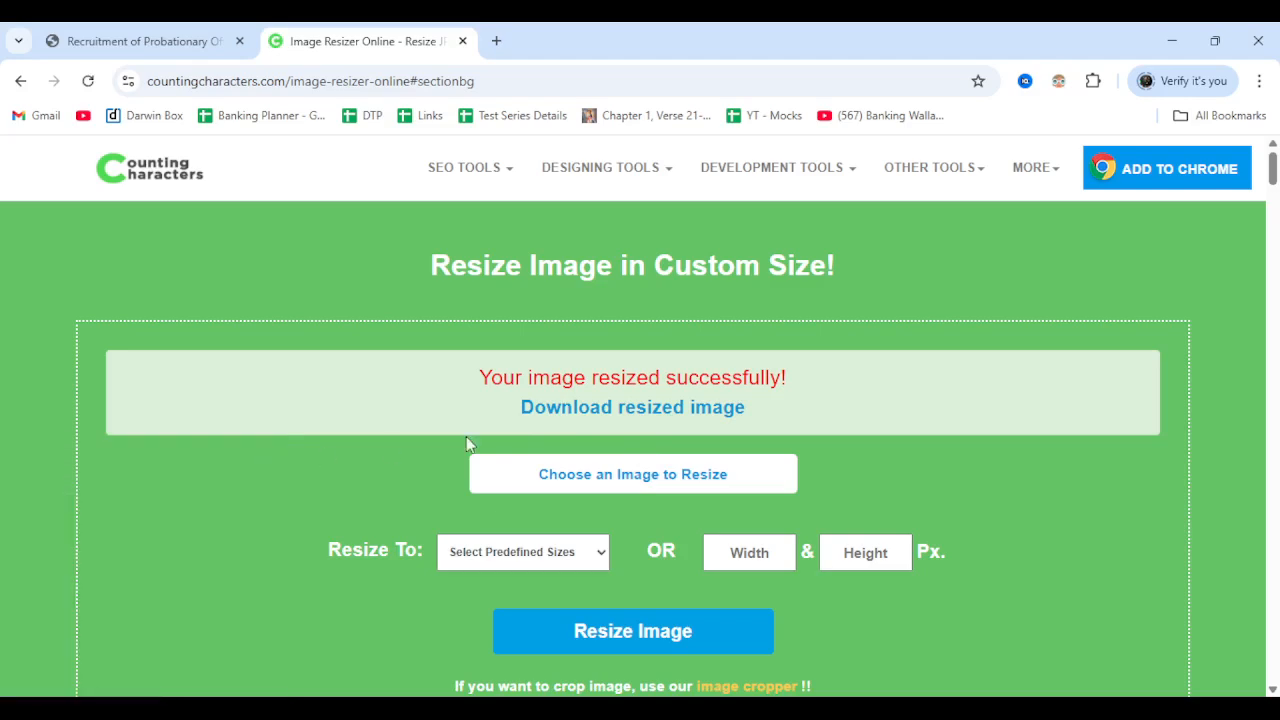
{"action": "left_click", "coordinate": [593, 418]}
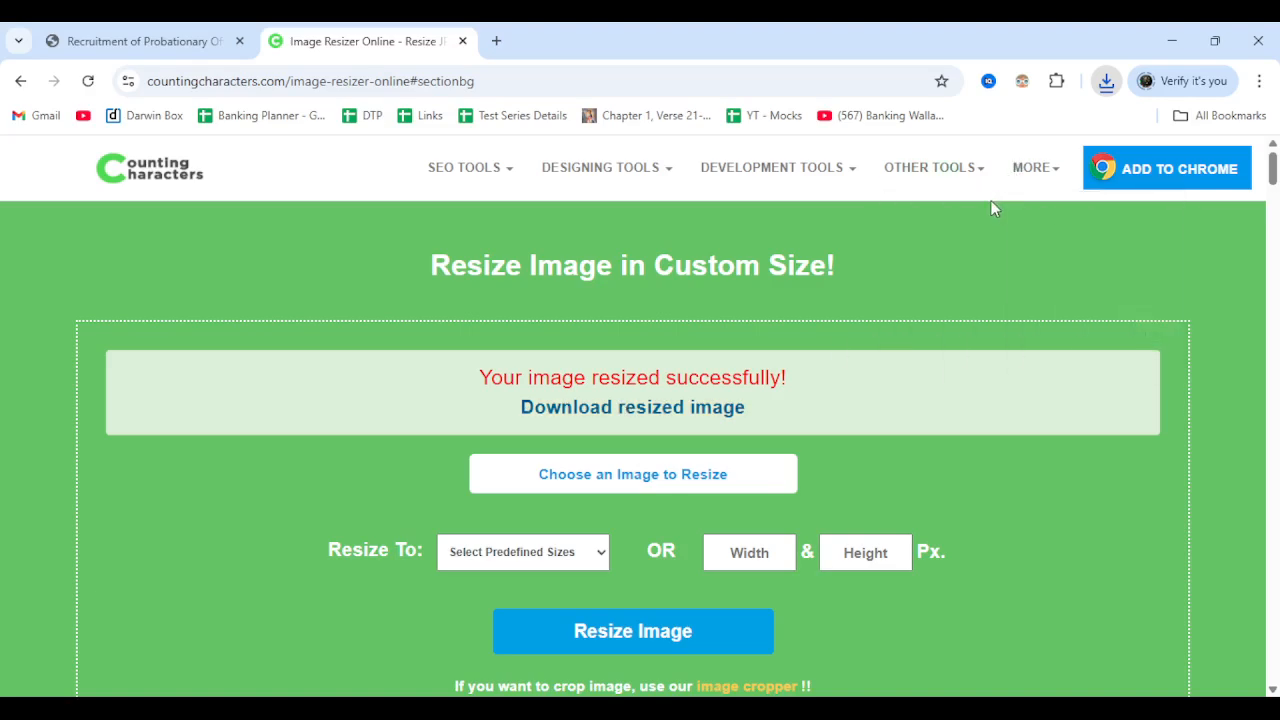
{"action": "key", "text": "alt+Tab"}
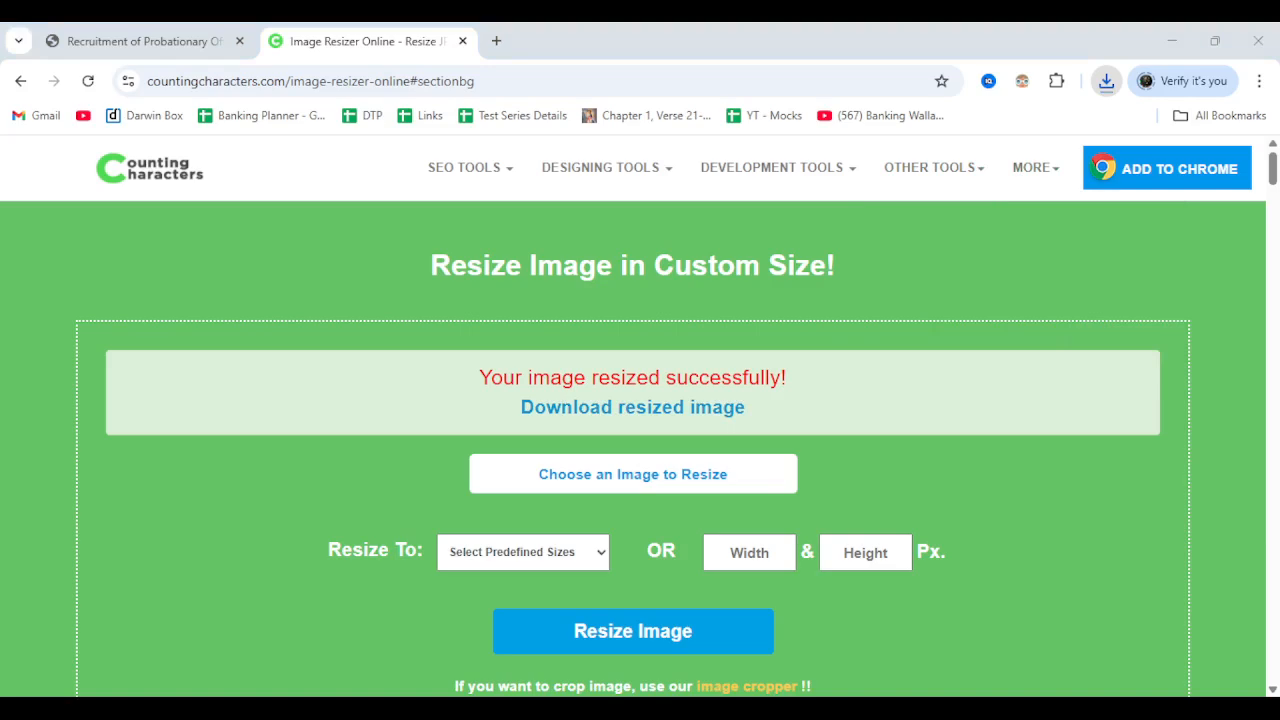
{"action": "left_click", "coordinate": [986, 199]}
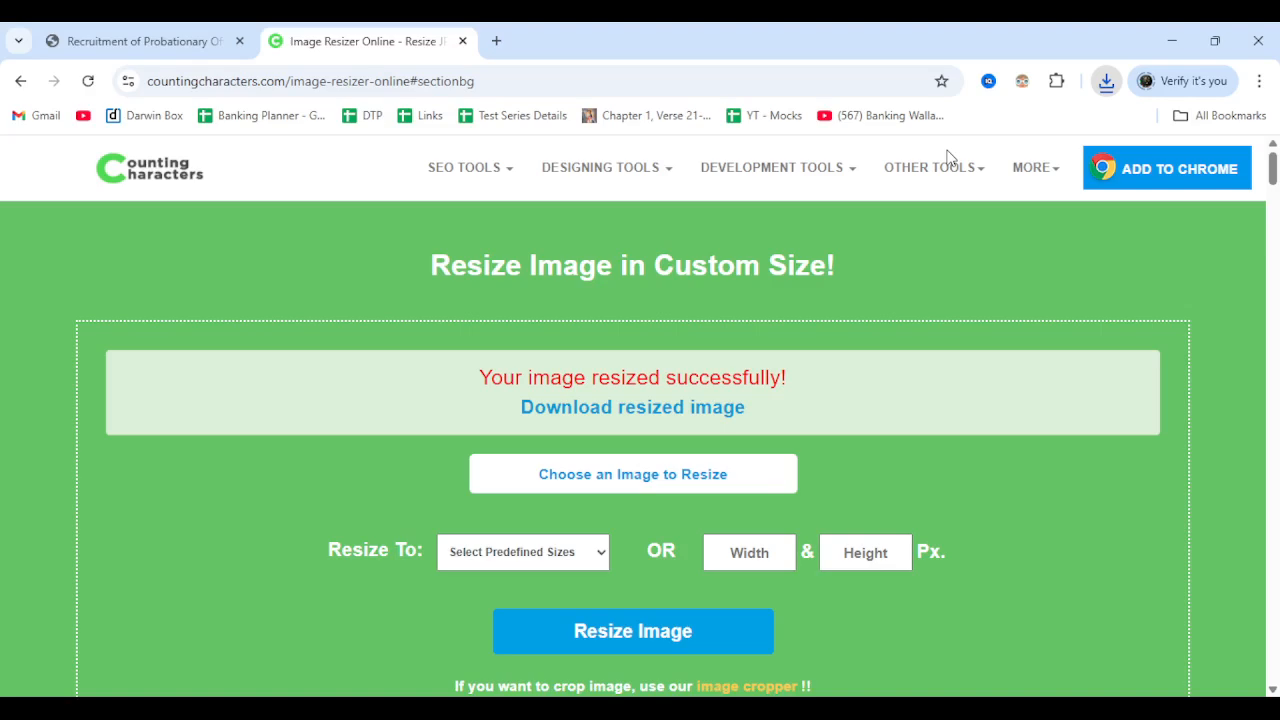
{"action": "key", "text": "alt+Tab"}
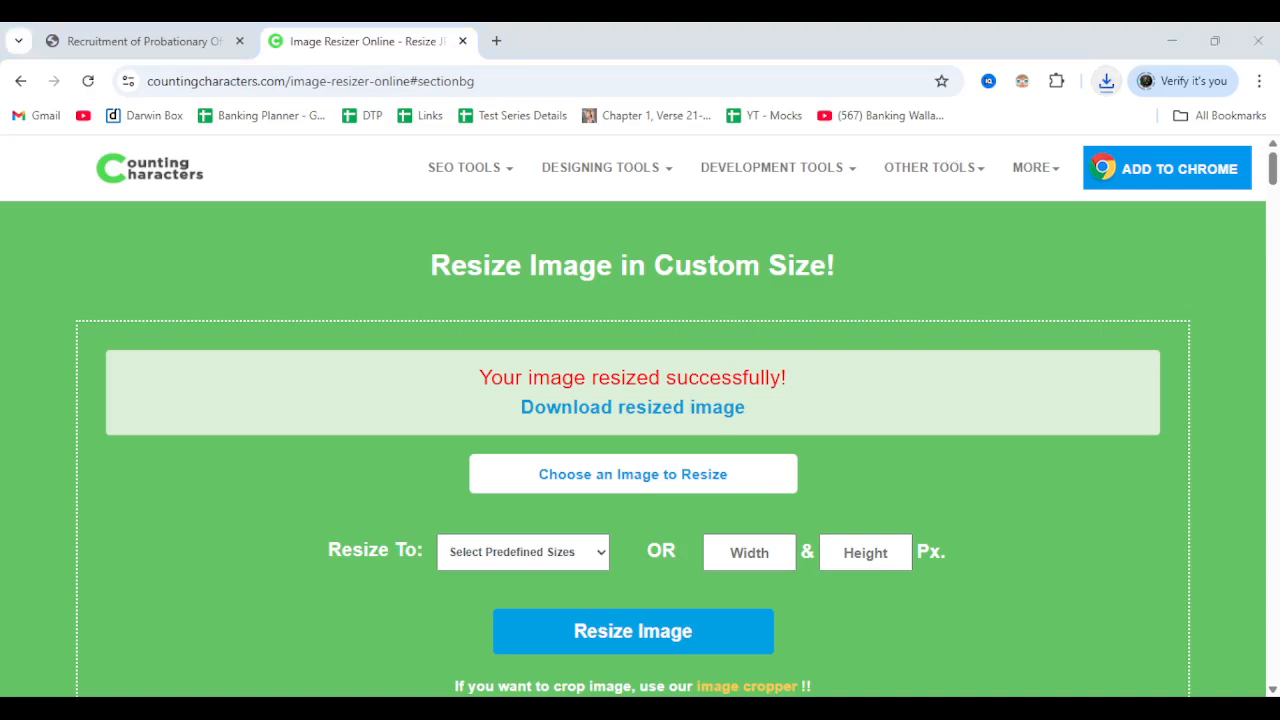
{"action": "left_click", "coordinate": [948, 158]}
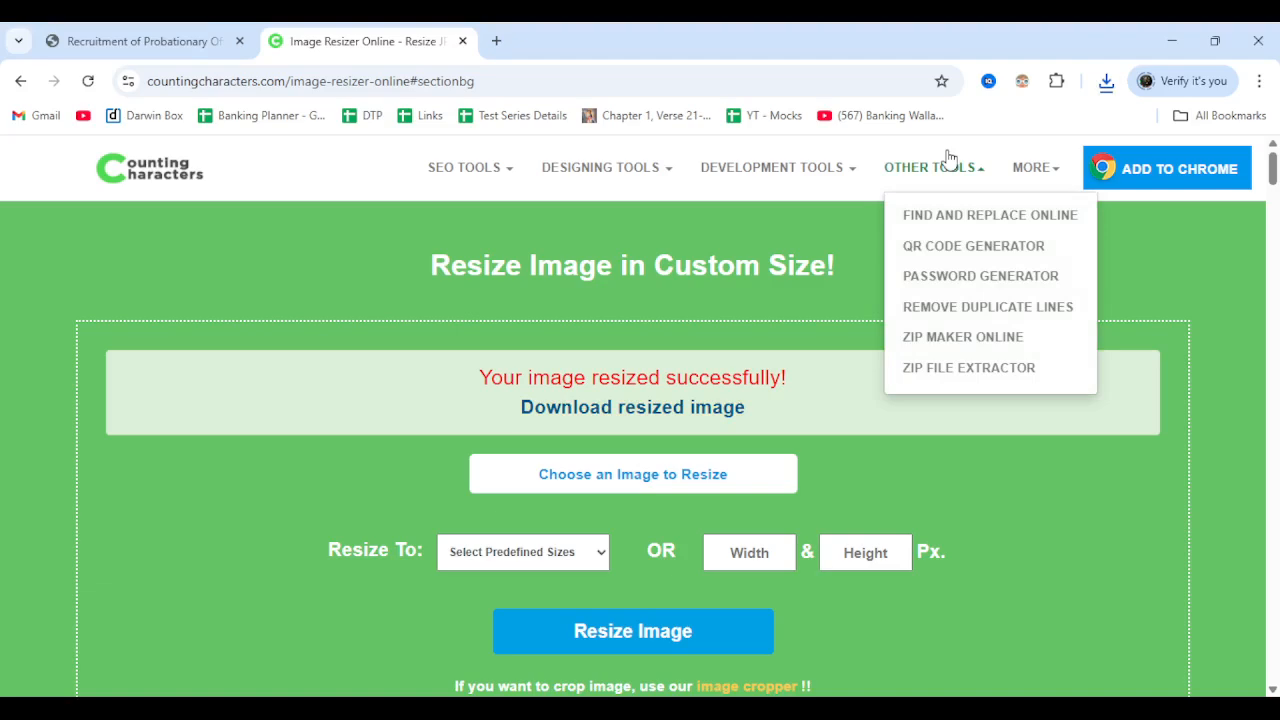
{"action": "key", "text": "alt+Tab"}
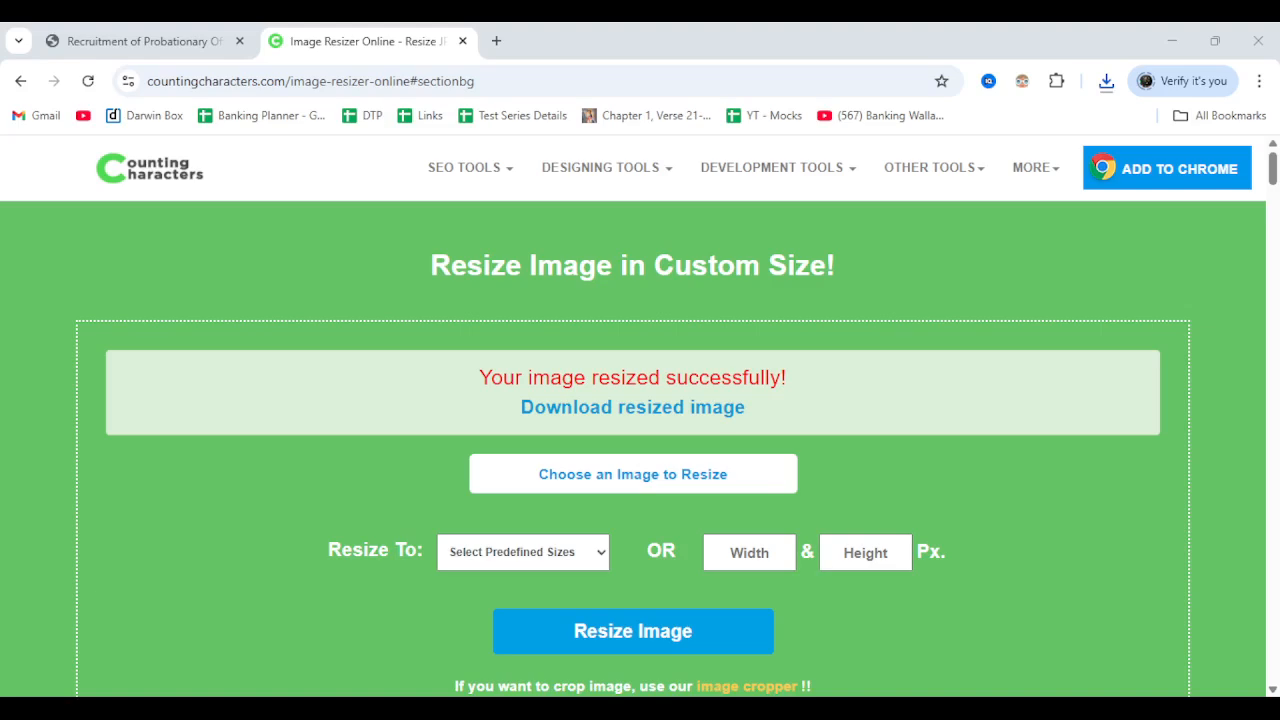
{"action": "left_click", "coordinate": [1141, 279]}
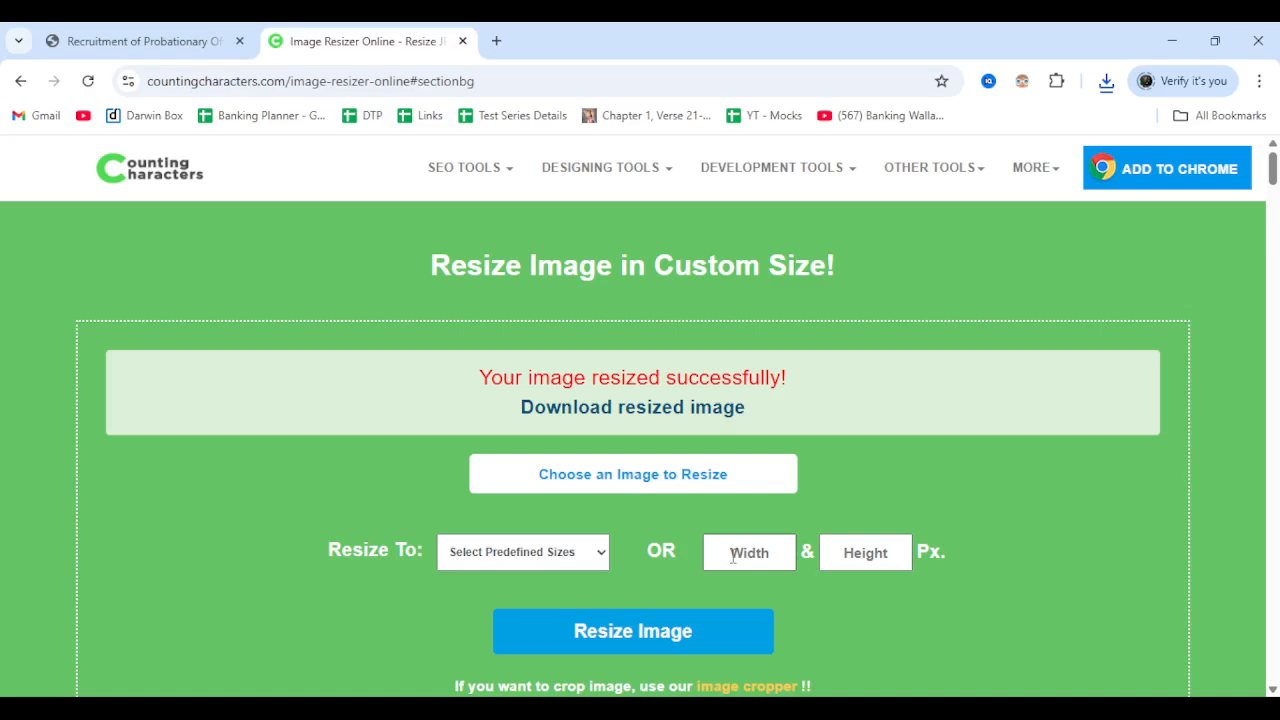
Step: Load the portrait photo again and resize it to a width of 400 px and a height of 460 px
{"action": "type", "text": "400"}
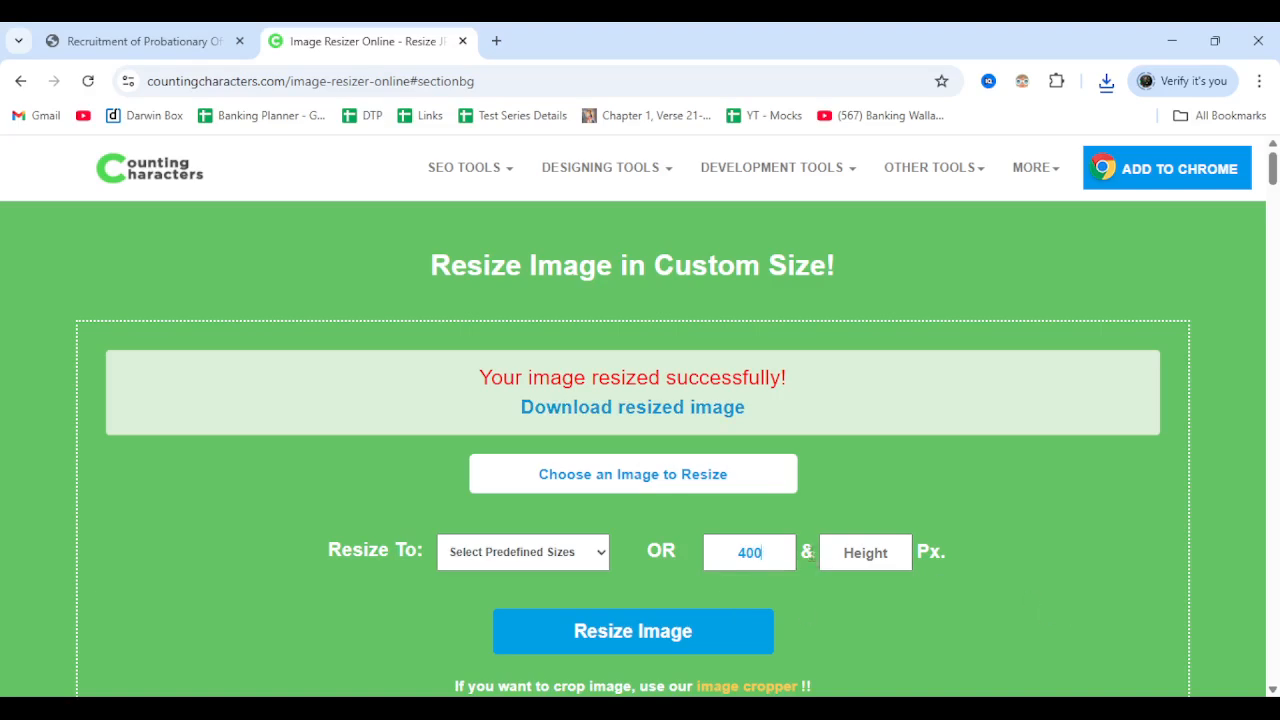
{"action": "left_click", "coordinate": [896, 556]}
{"action": "type", "text": "460"}
{"action": "left_click", "coordinate": [646, 657]}
{"action": "left_click", "coordinate": [664, 480]}
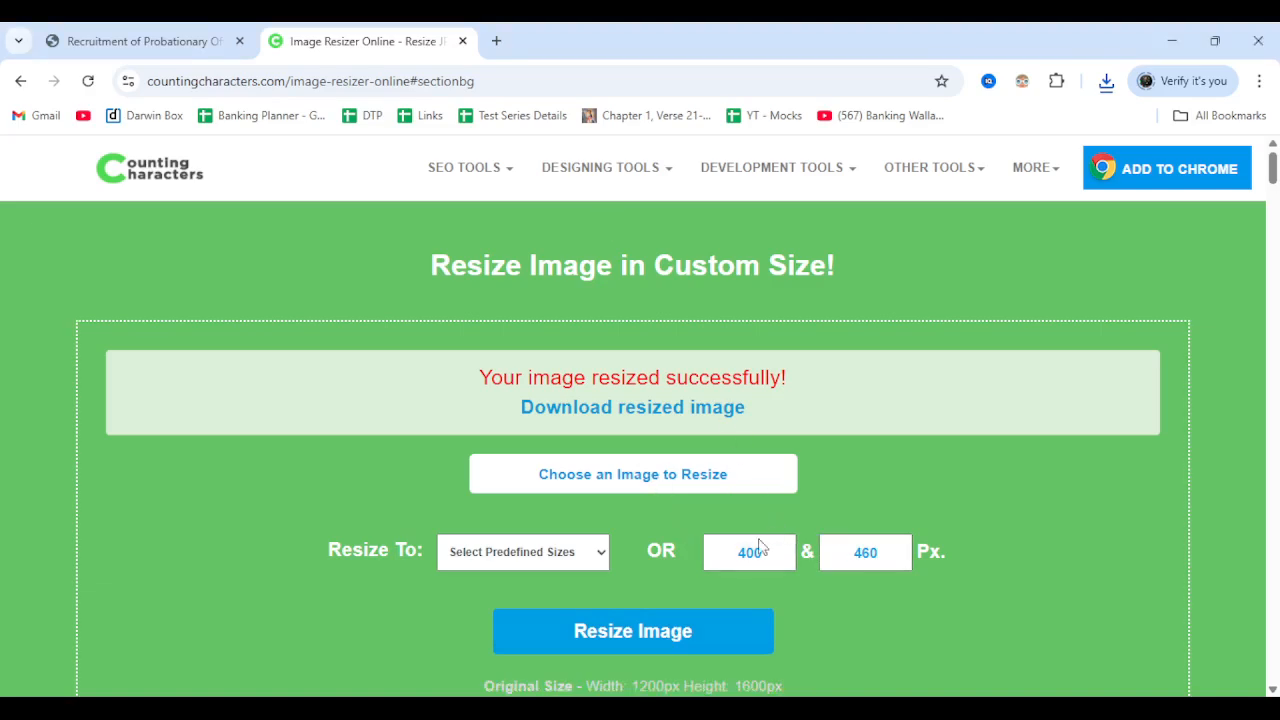
{"action": "scroll", "coordinate": [697, 390], "scroll_direction": "down", "scroll_amount": 3}
{"action": "left_click", "coordinate": [679, 352]}
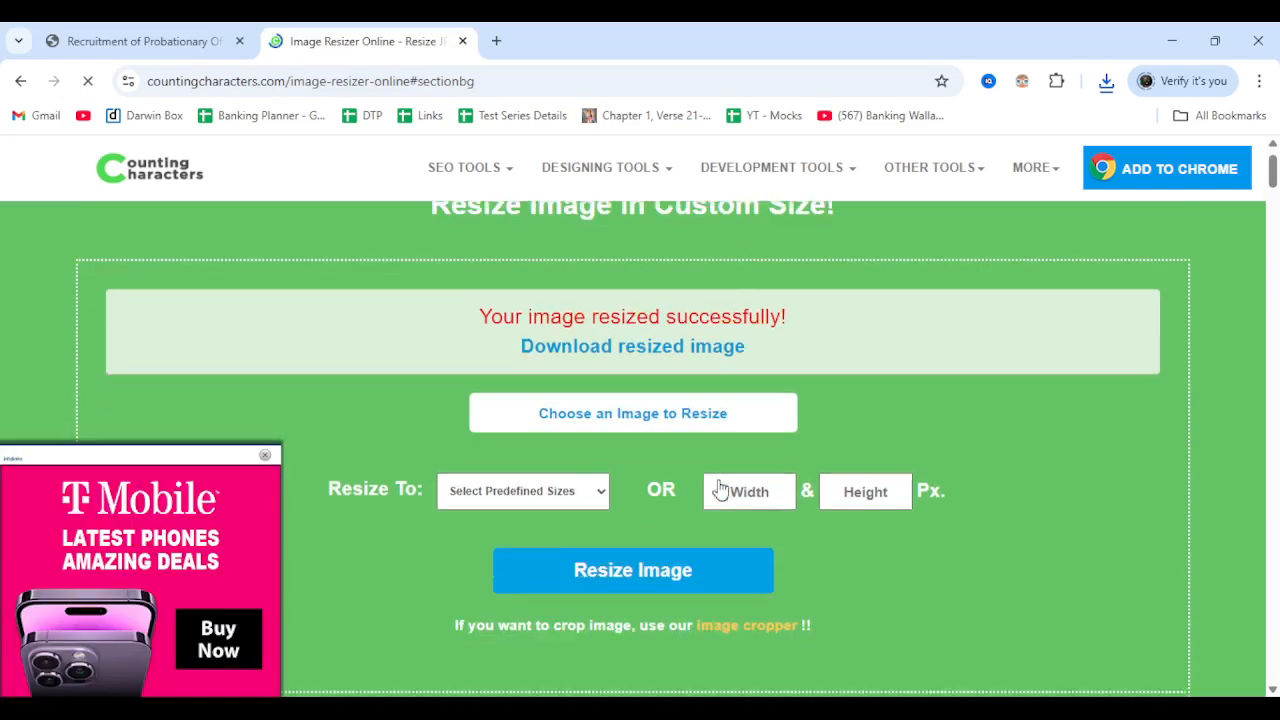
Step: Close the advertisement and download the newly resized portrait photo
{"action": "scroll", "coordinate": [717, 489], "scroll_direction": "down", "scroll_amount": 2}
{"action": "left_click", "coordinate": [264, 458]}
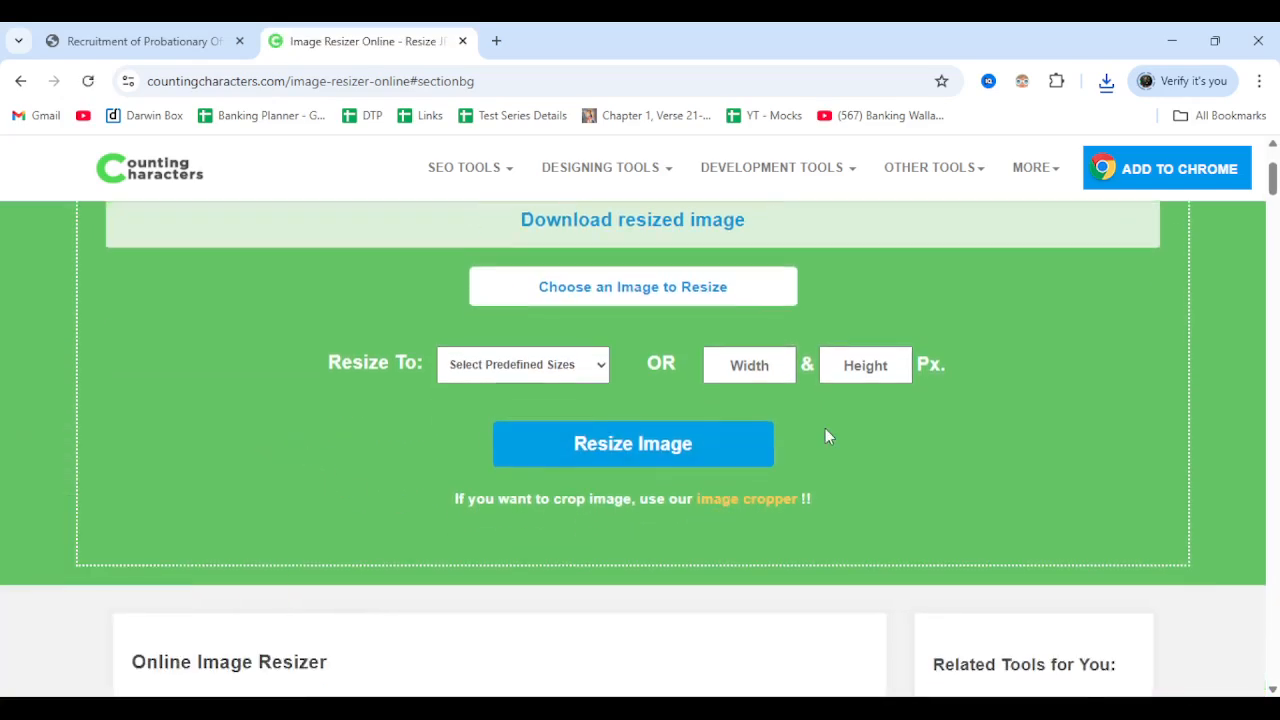
{"action": "scroll", "coordinate": [825, 434], "scroll_direction": "up", "scroll_amount": 2}
{"action": "left_click", "coordinate": [643, 420]}
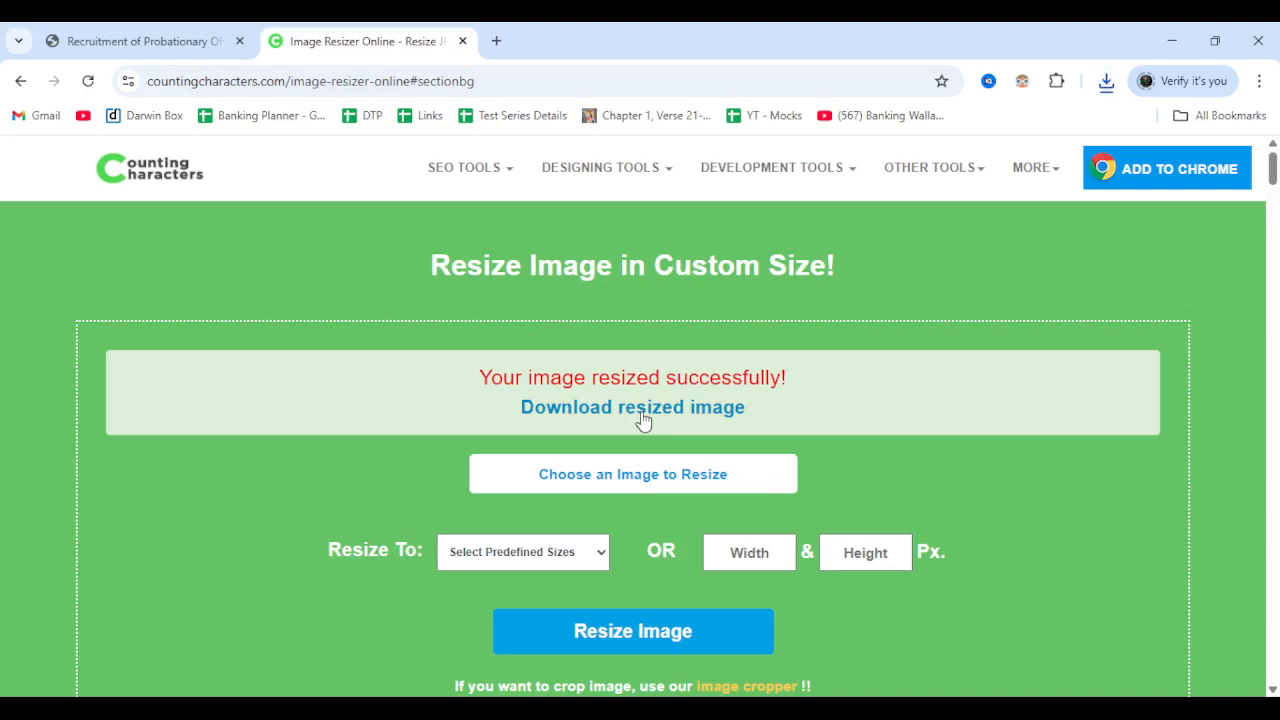
{"action": "left_click", "coordinate": [928, 181]}
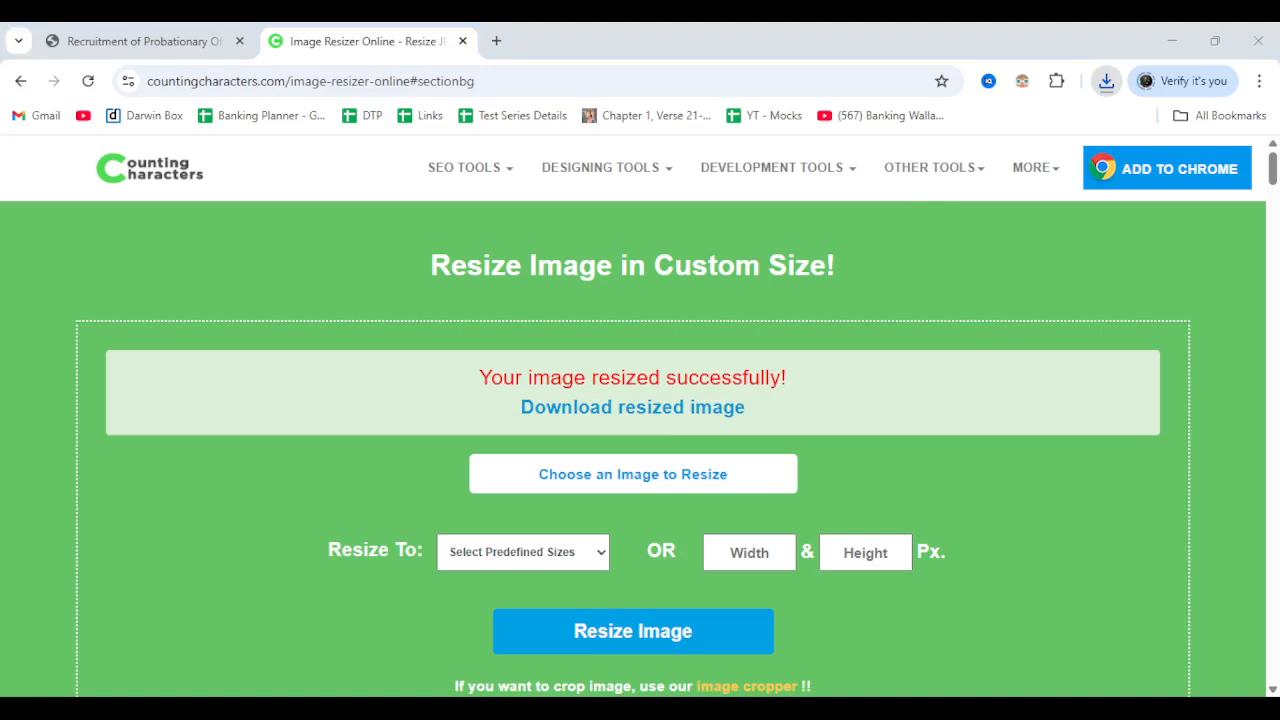
{"action": "left_click", "coordinate": [917, 175]}
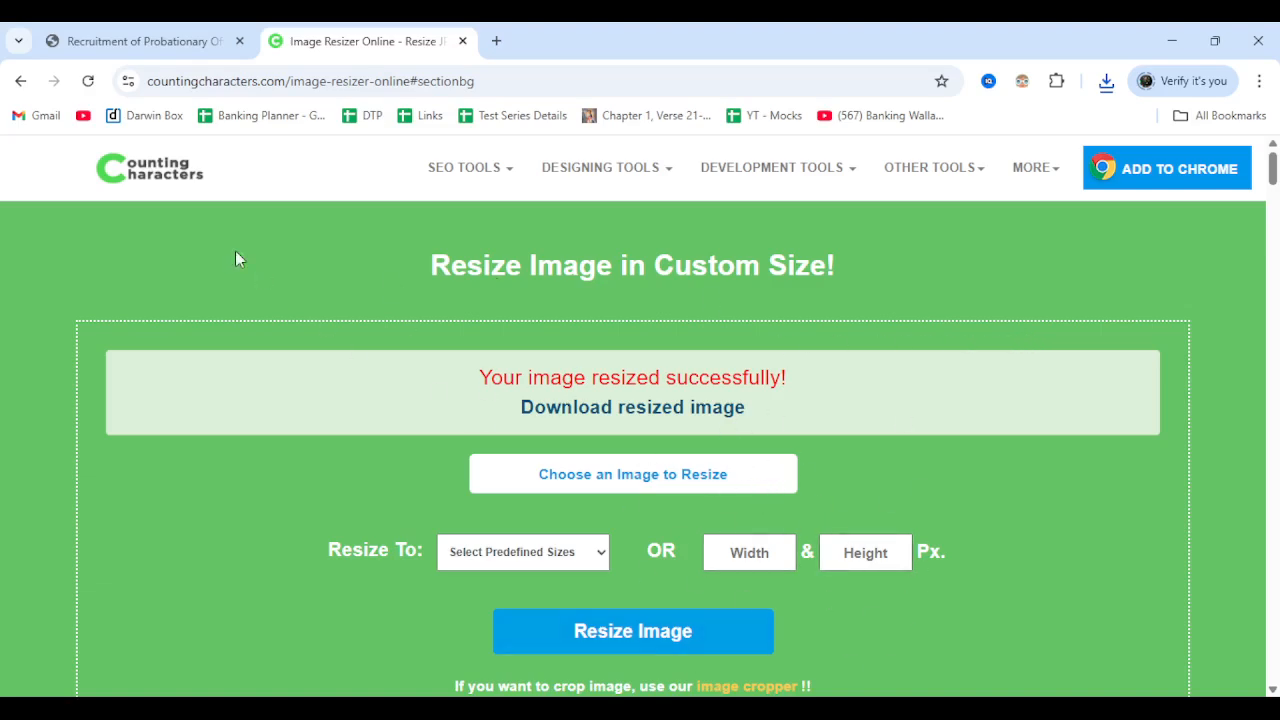
Step: Return to the SBI Probationary Officers recruitment page and start a new registration at the Basic Info form
{"action": "left_click", "coordinate": [161, 50]}
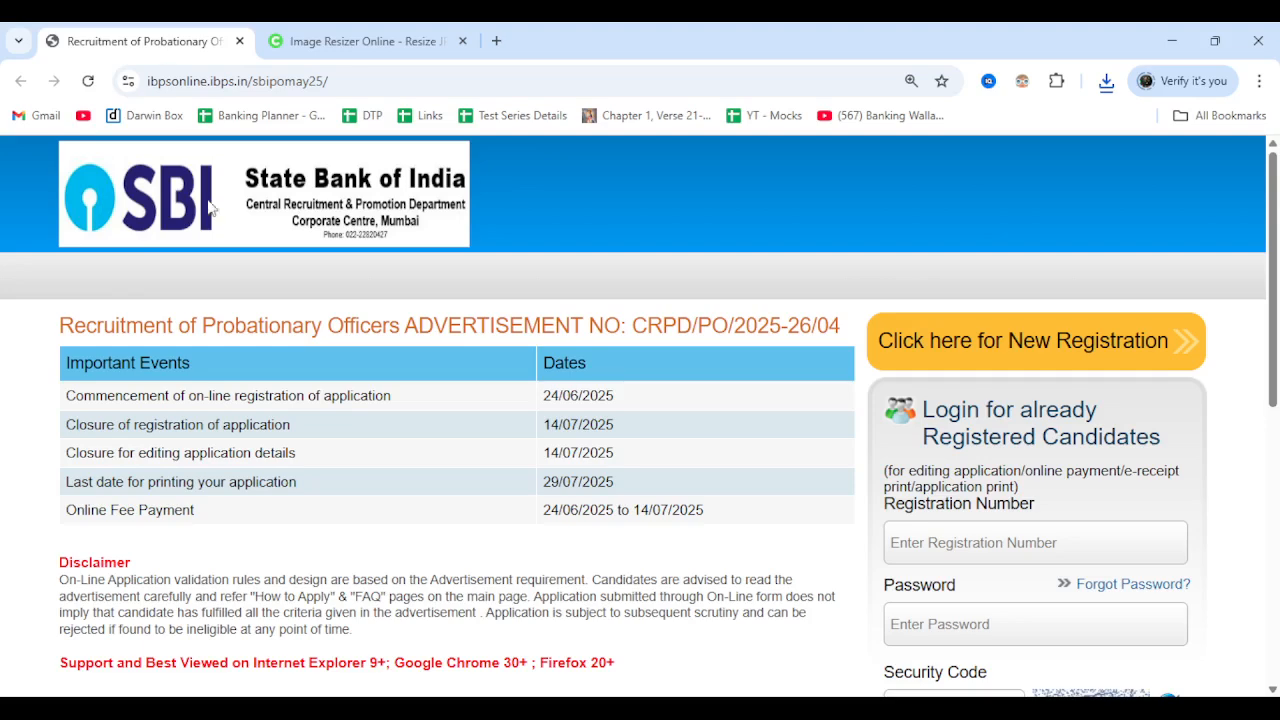
{"action": "left_click", "coordinate": [968, 350]}
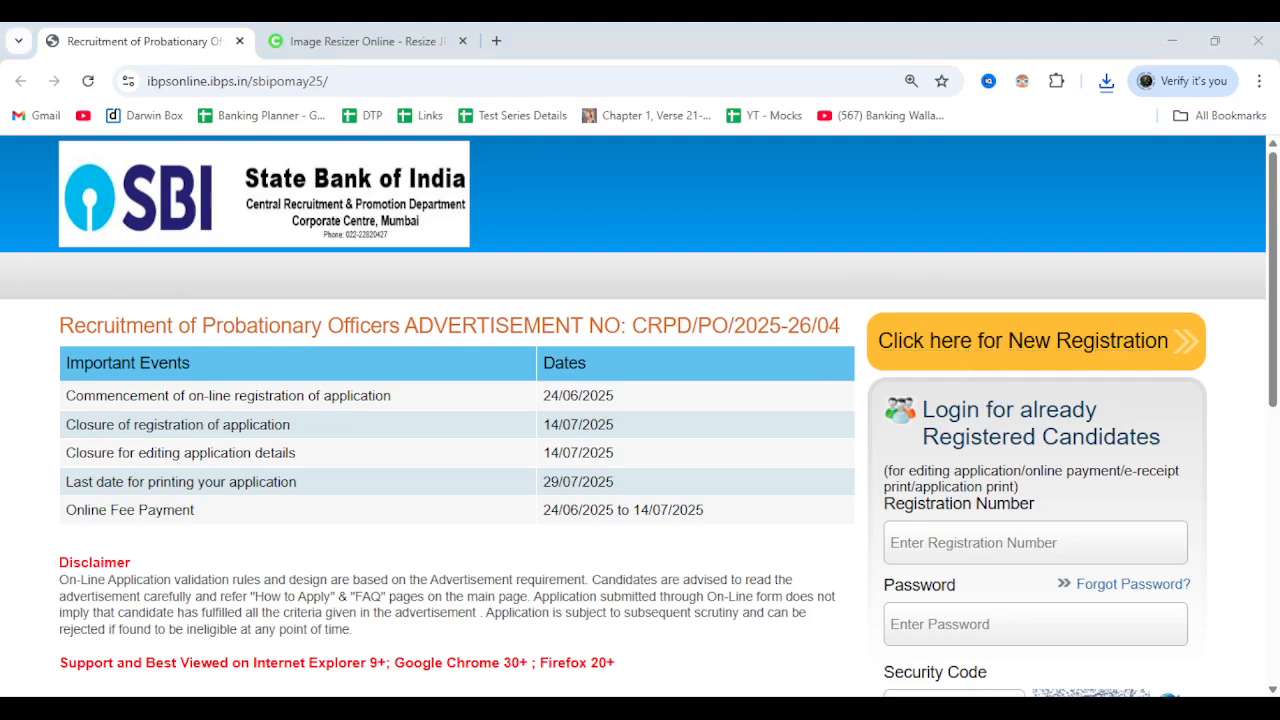
{"action": "left_click", "coordinate": [969, 350]}
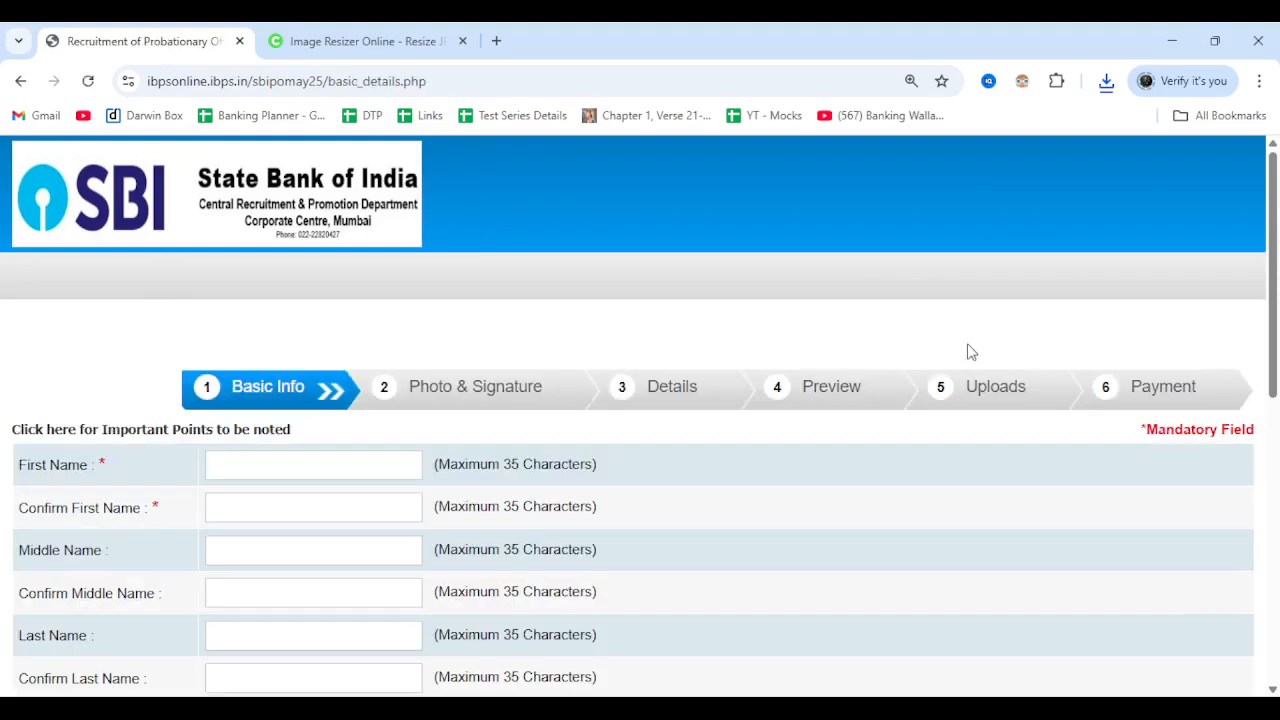
{"action": "scroll", "coordinate": [967, 351], "scroll_direction": "down", "scroll_amount": 2}
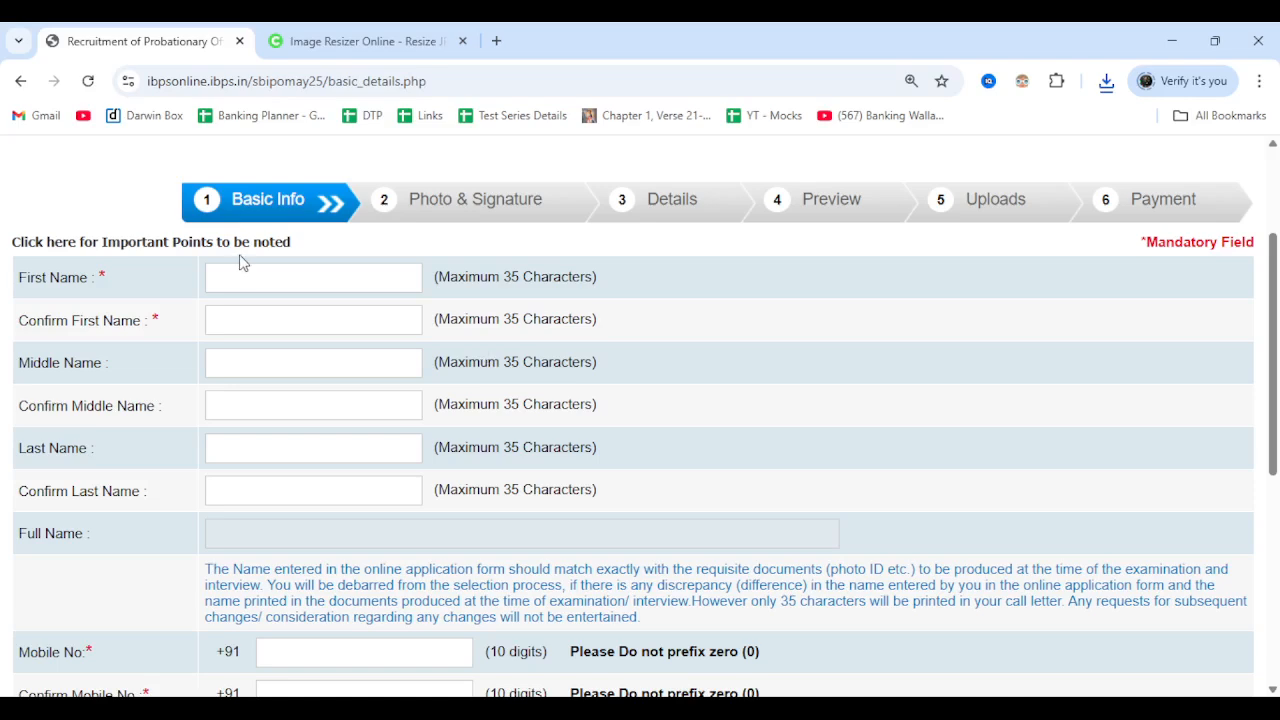
{"action": "scroll", "coordinate": [250, 276], "scroll_direction": "down", "scroll_amount": 5}
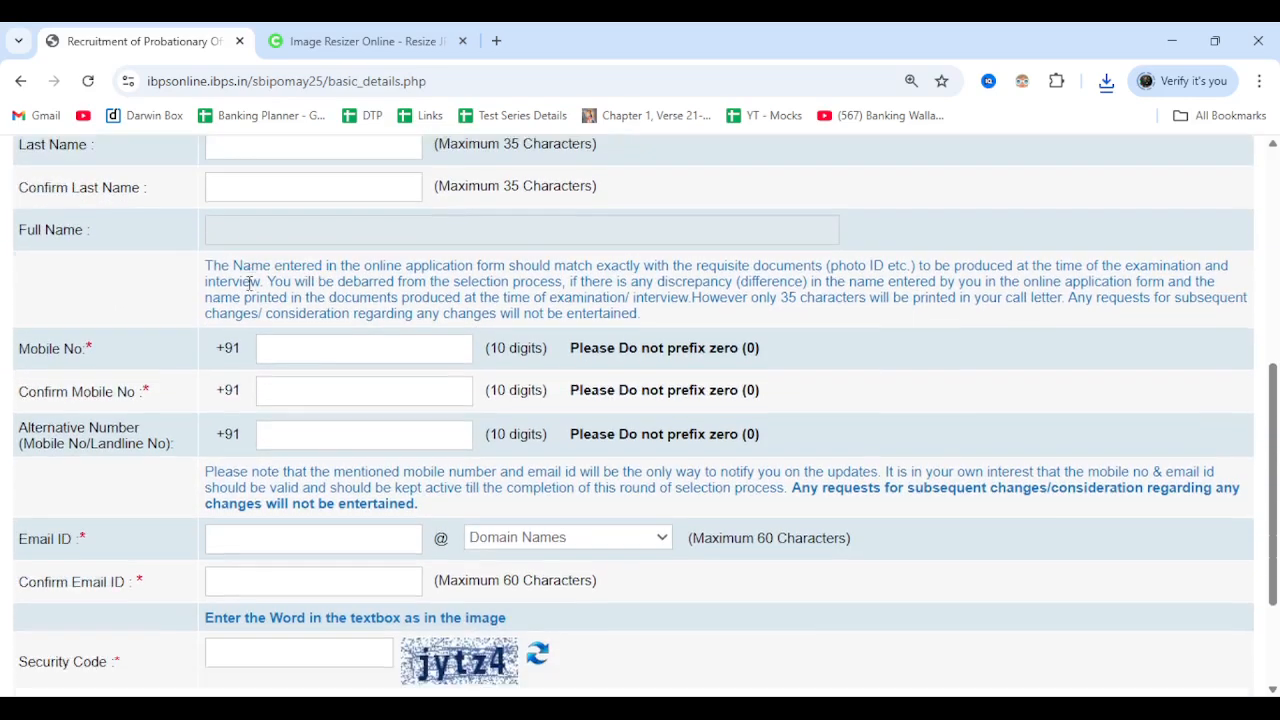
Step: Save the completed basic information and confirm that the entered data is correct
{"action": "key", "text": "alt+Tab"}
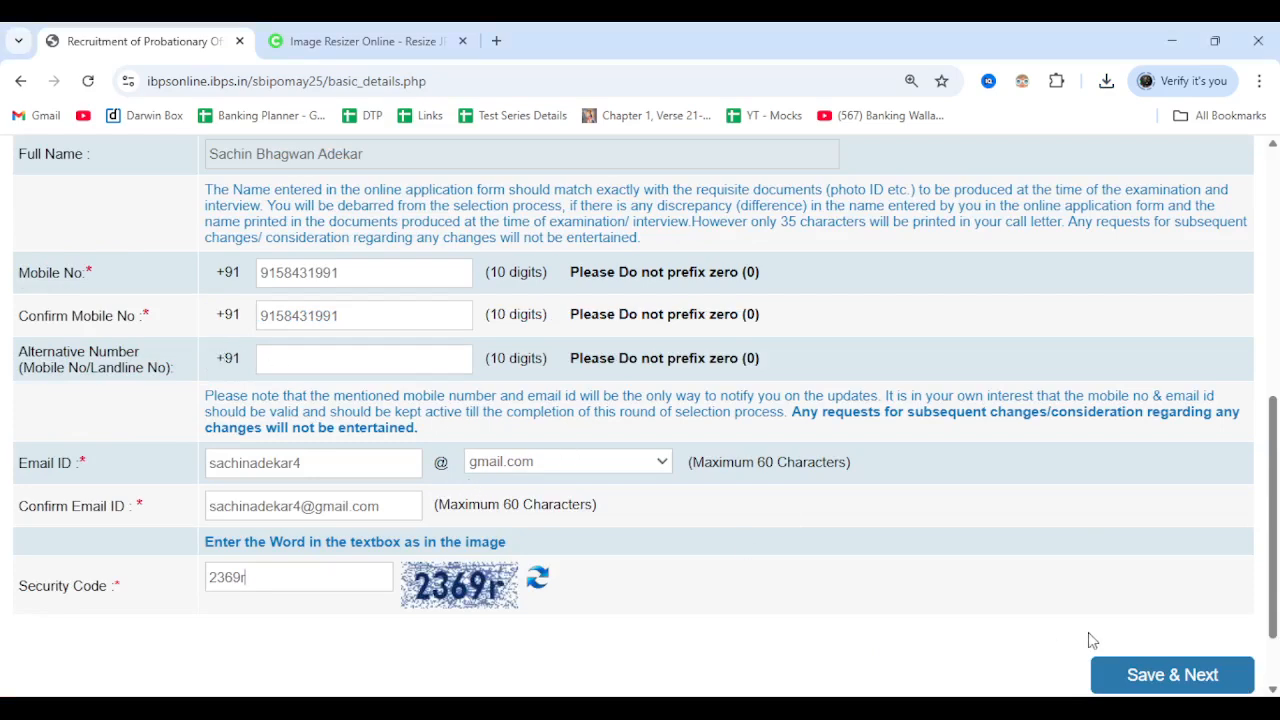
{"action": "left_click", "coordinate": [1158, 680]}
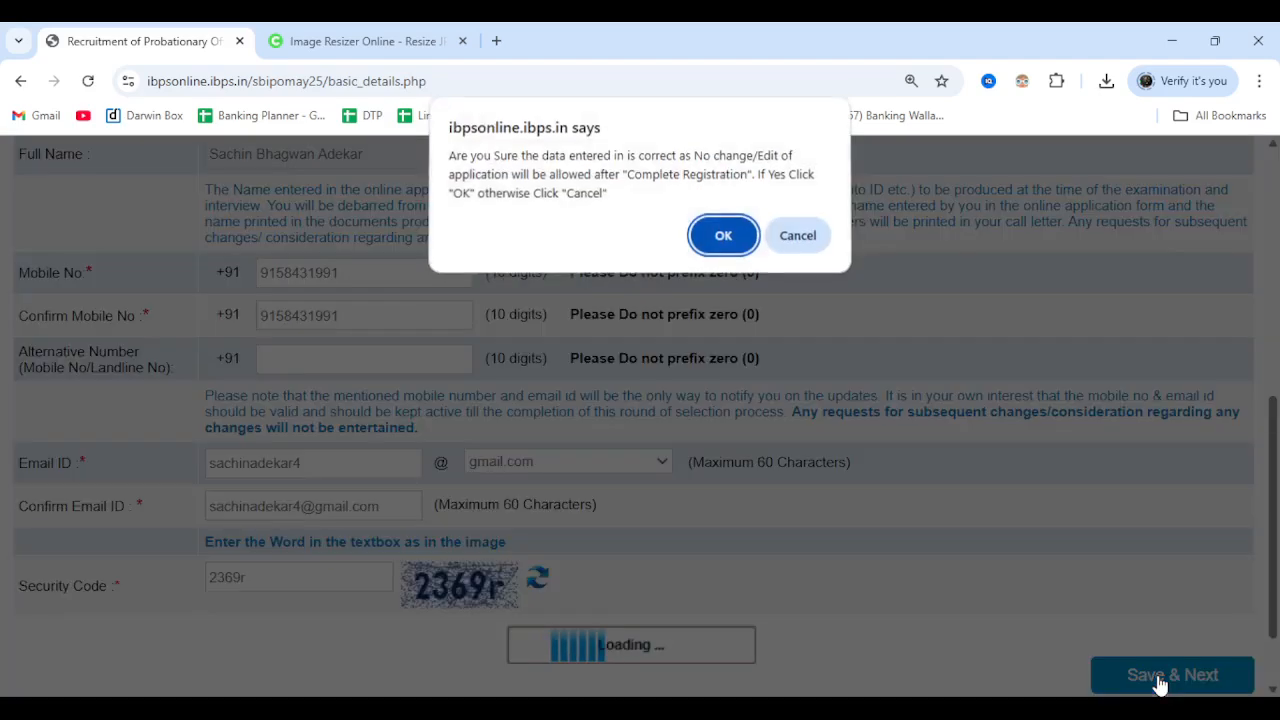
{"action": "left_click", "coordinate": [723, 240]}
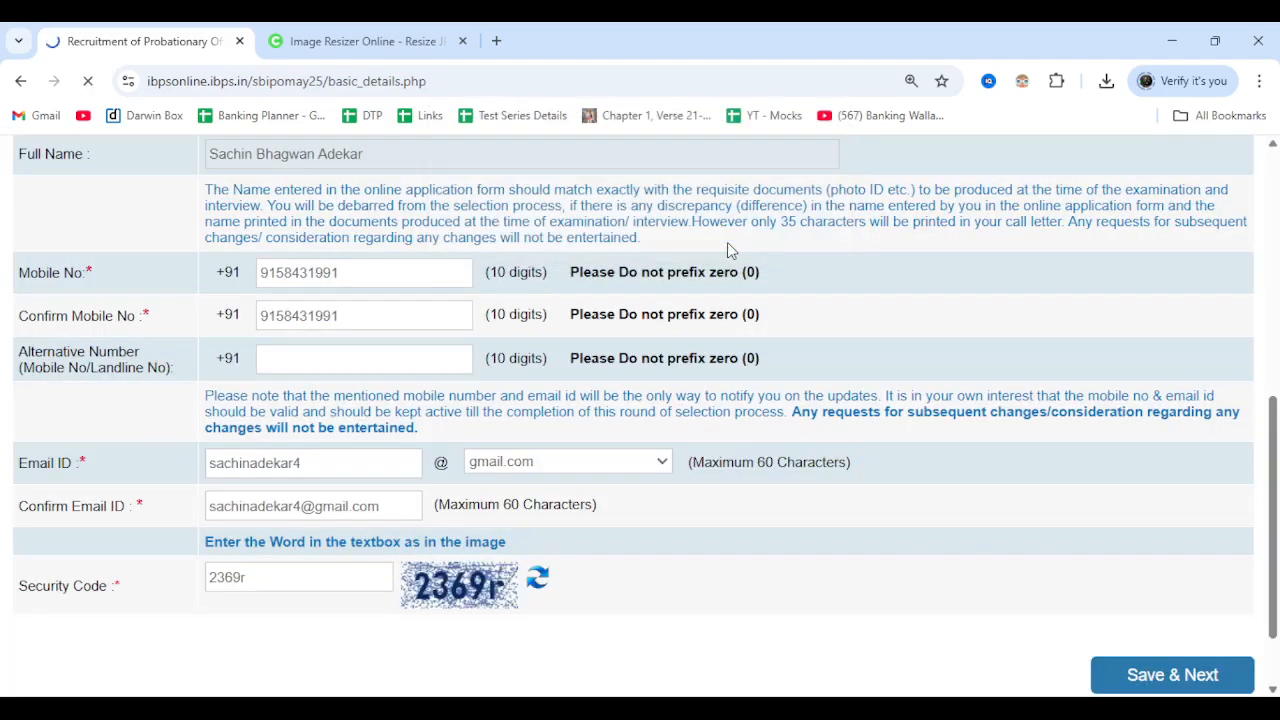
Step: Upload Photo.jpeg as the candidate's scanned photograph
{"action": "scroll", "coordinate": [727, 250], "scroll_direction": "down", "scroll_amount": 3}
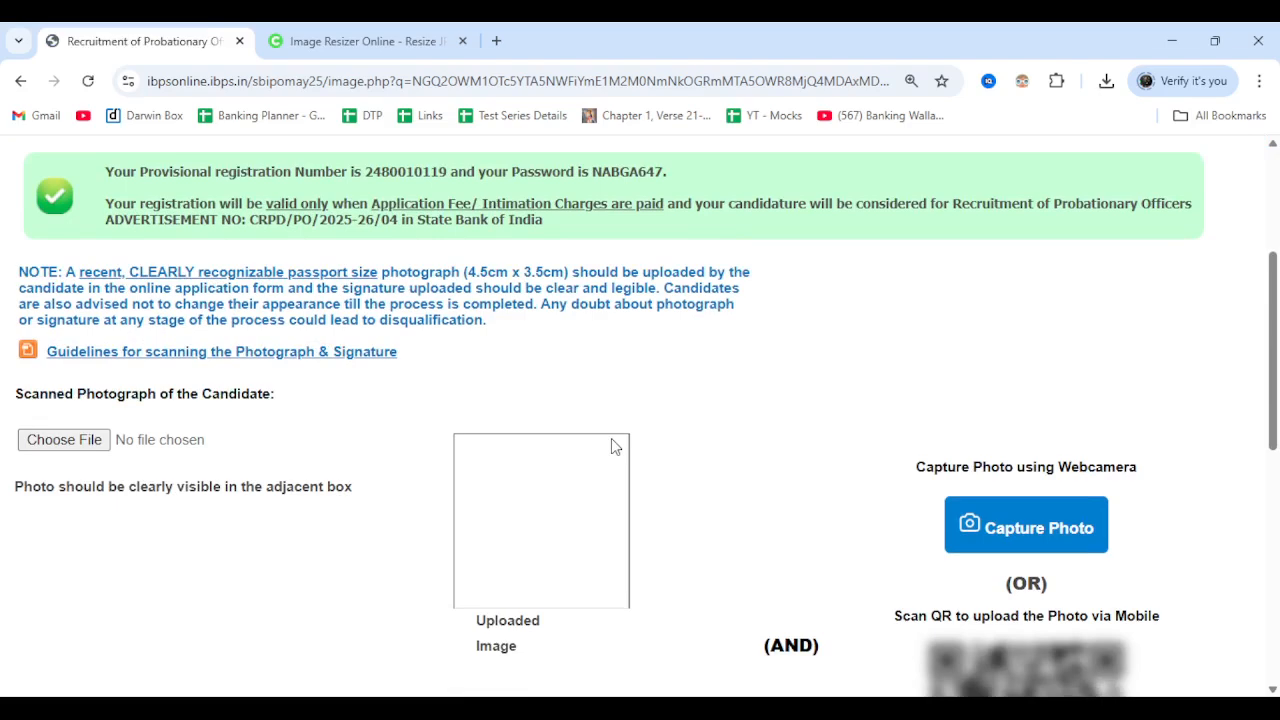
{"action": "left_click", "coordinate": [80, 448]}
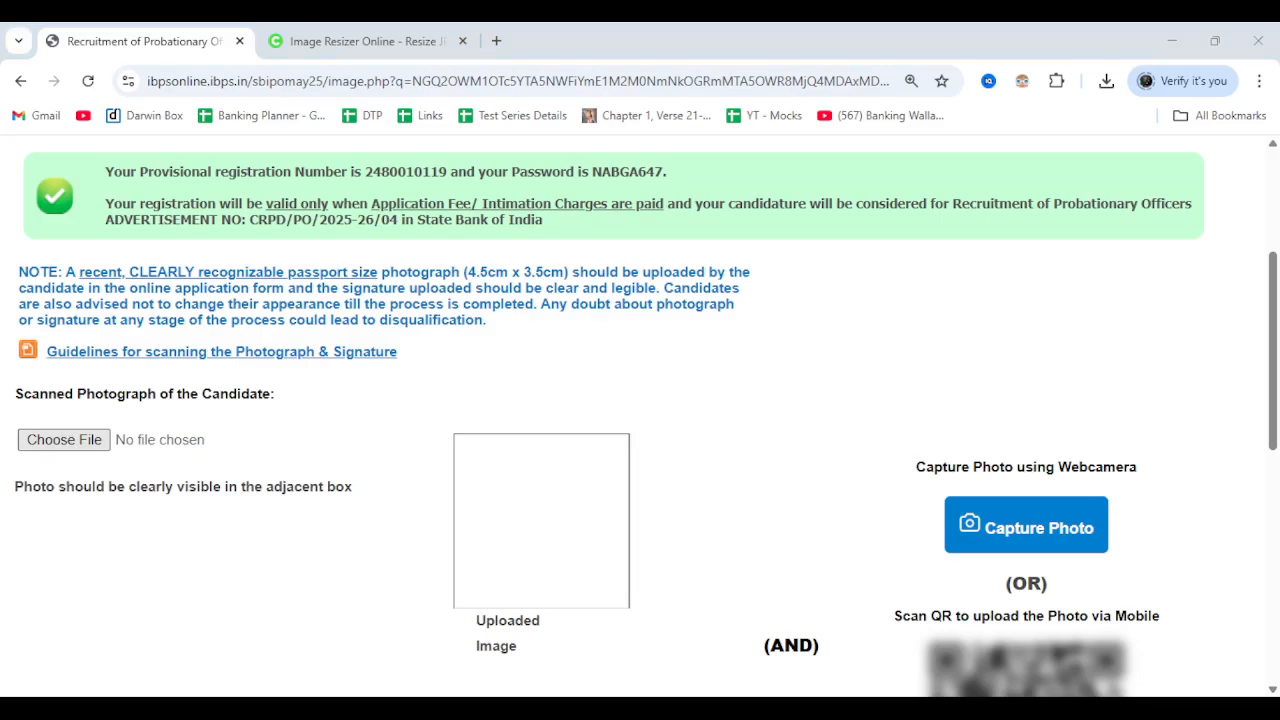
{"action": "double_click", "coordinate": [900, 232]}
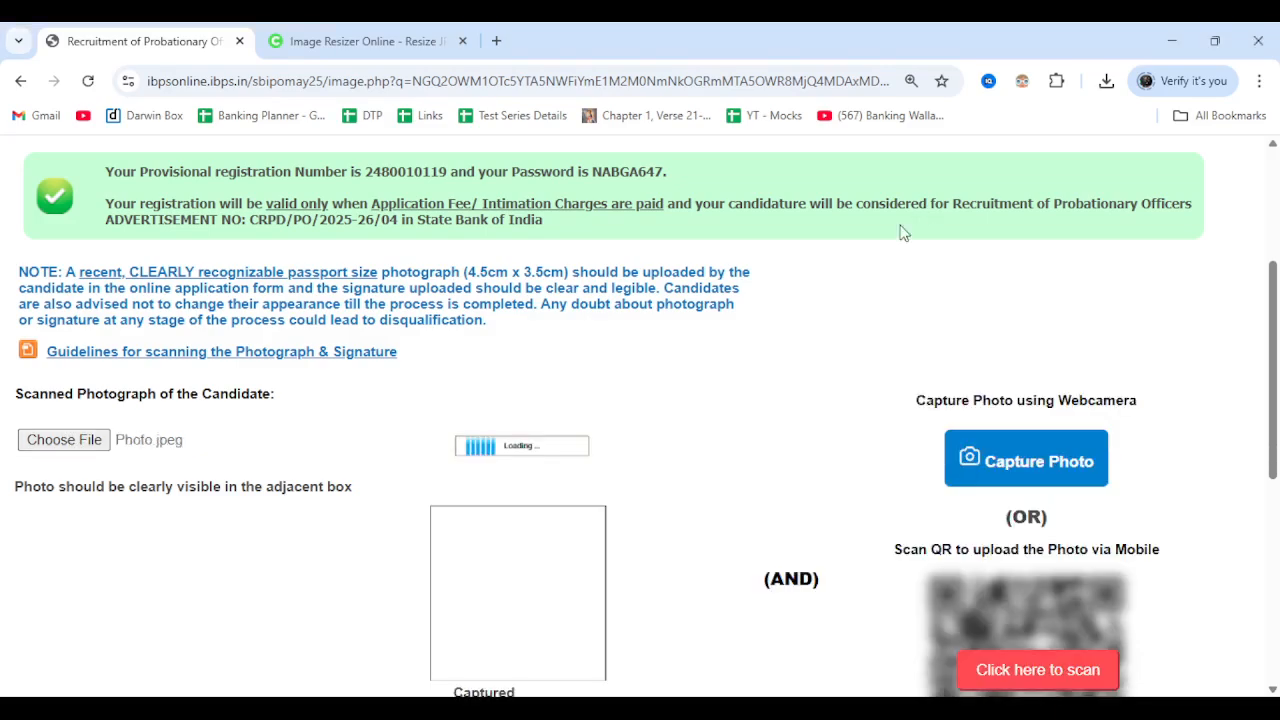
{"action": "scroll", "coordinate": [743, 358], "scroll_direction": "down", "scroll_amount": 1}
{"action": "scroll", "coordinate": [641, 406], "scroll_direction": "down", "scroll_amount": 1}
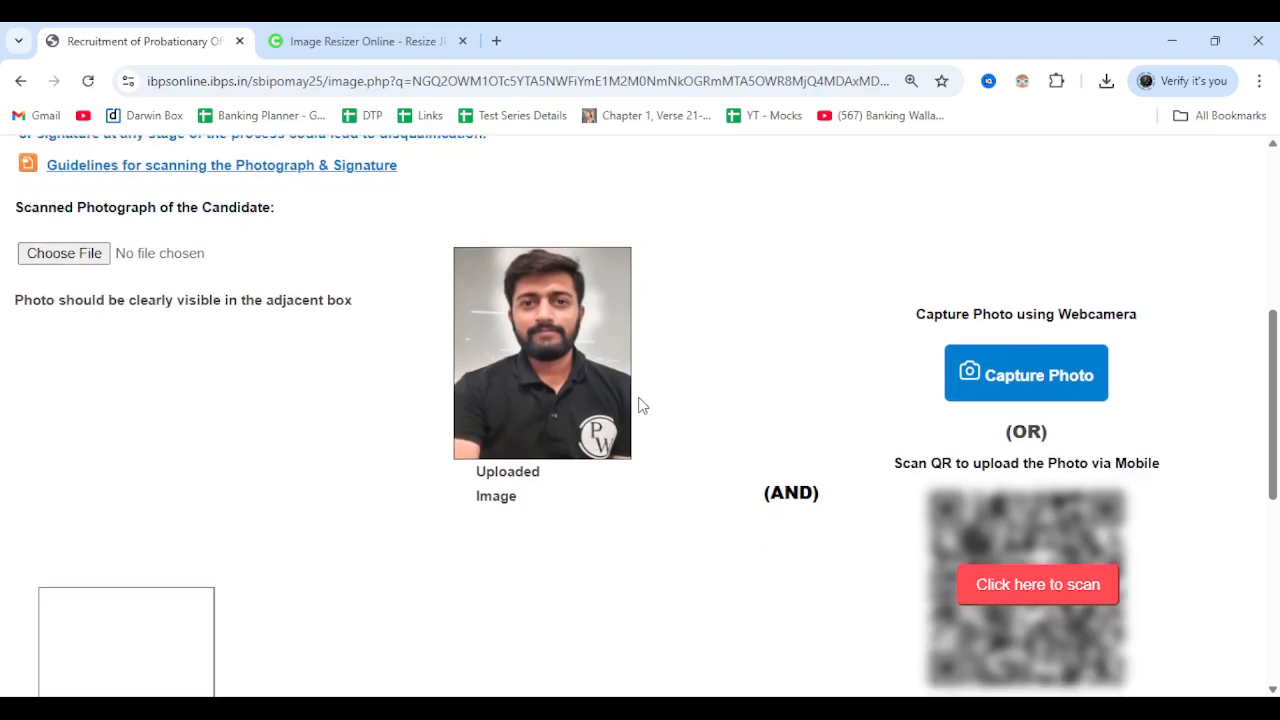
Step: Reveal the QR code to capture the candidate's live photo via mobile and confirm that the photo is valid
{"action": "scroll", "coordinate": [790, 400], "scroll_direction": "down", "scroll_amount": 2}
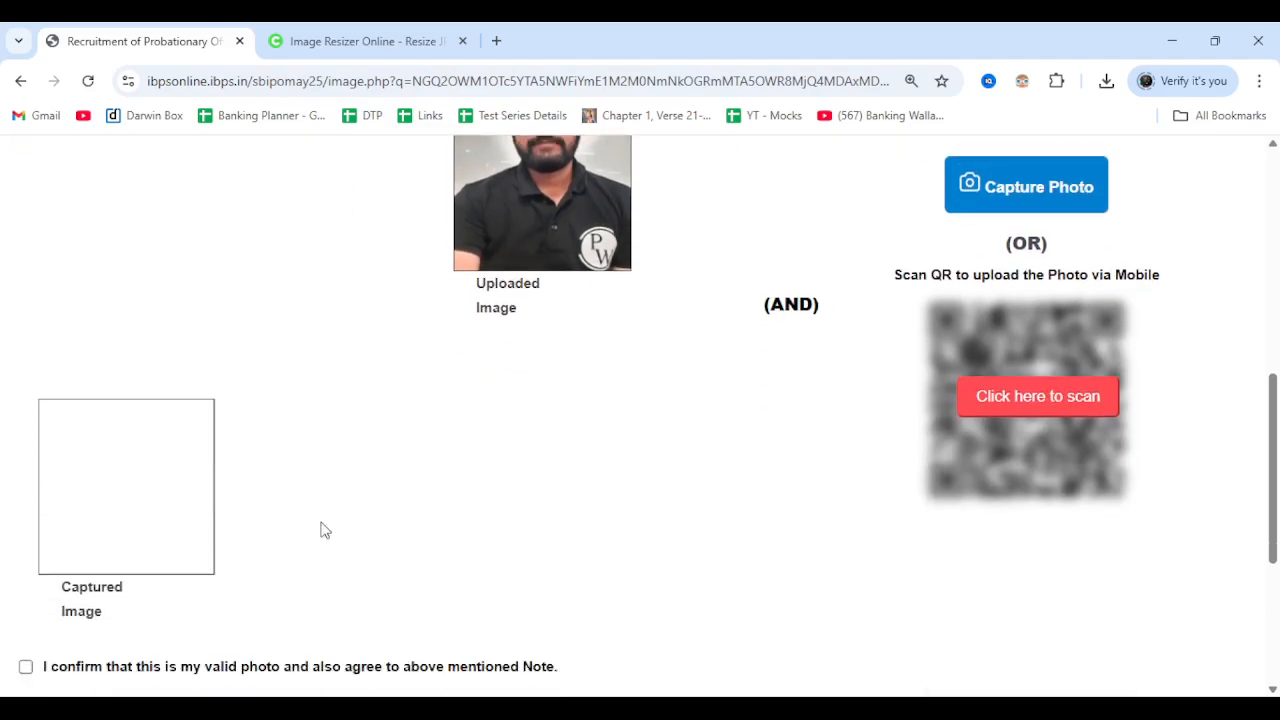
{"action": "scroll", "coordinate": [300, 525], "scroll_direction": "up", "scroll_amount": 2}
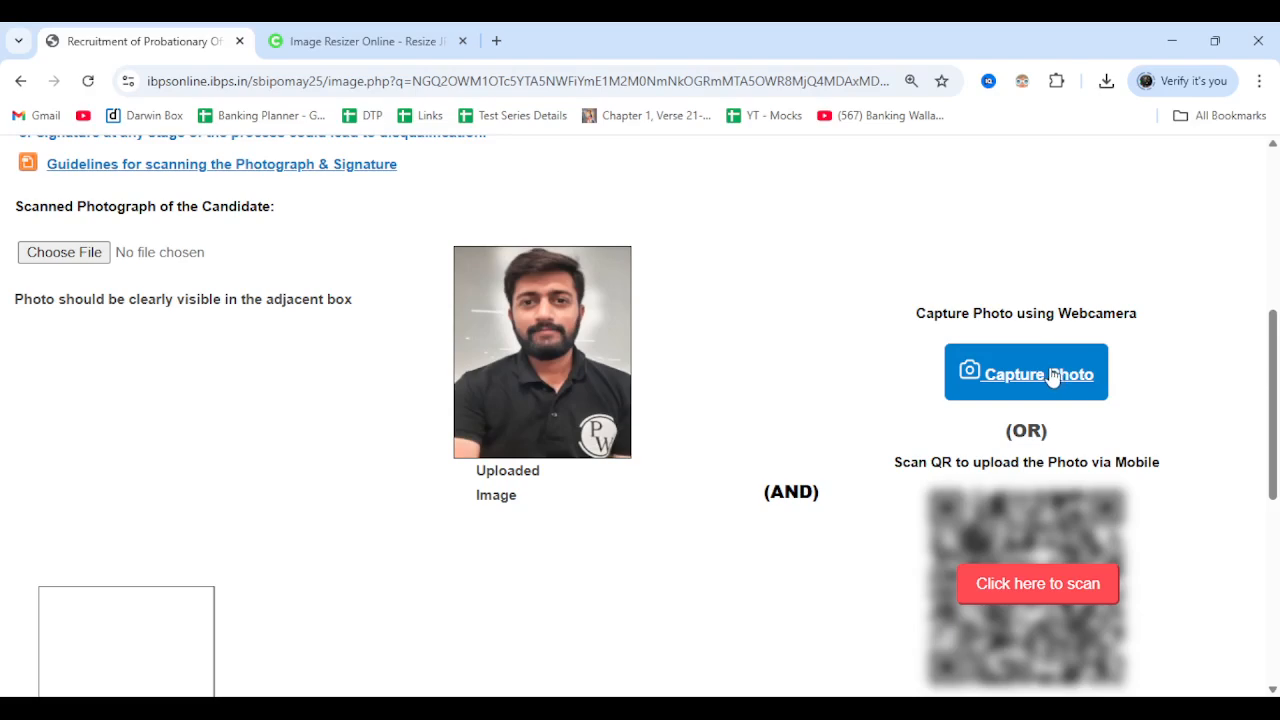
{"action": "scroll", "coordinate": [1055, 380], "scroll_direction": "down", "scroll_amount": 2}
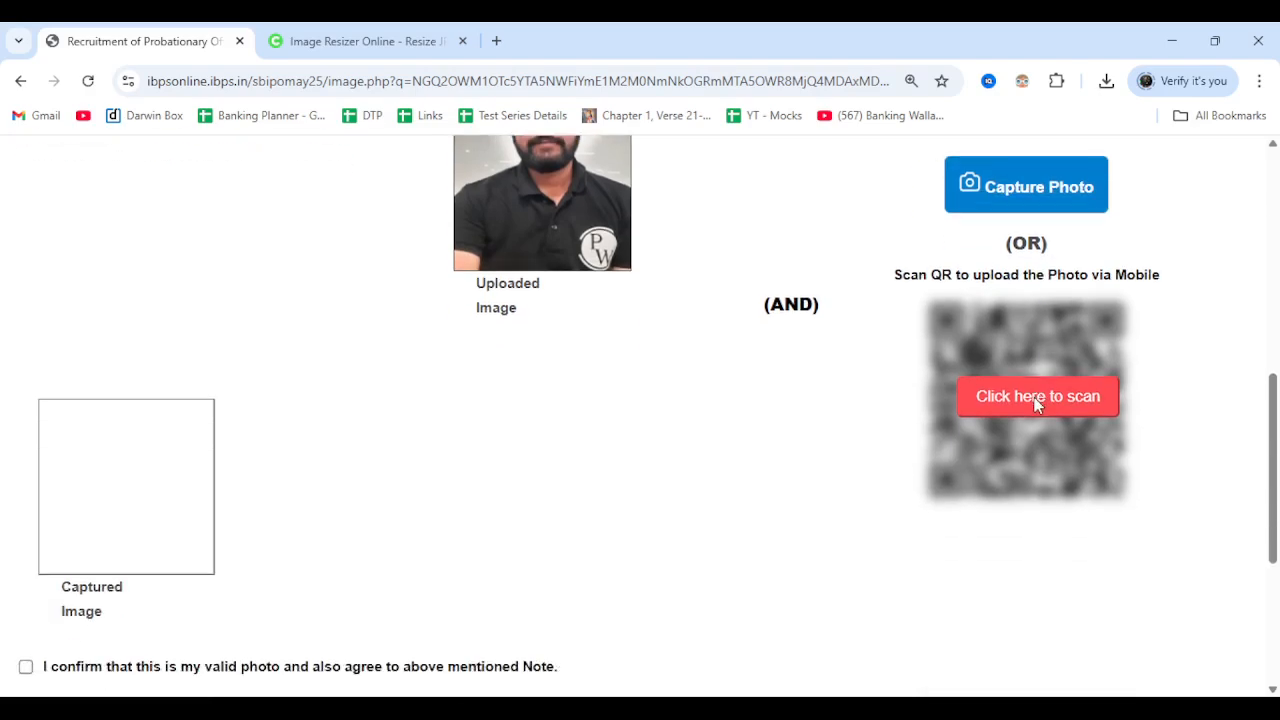
{"action": "left_click", "coordinate": [1034, 397]}
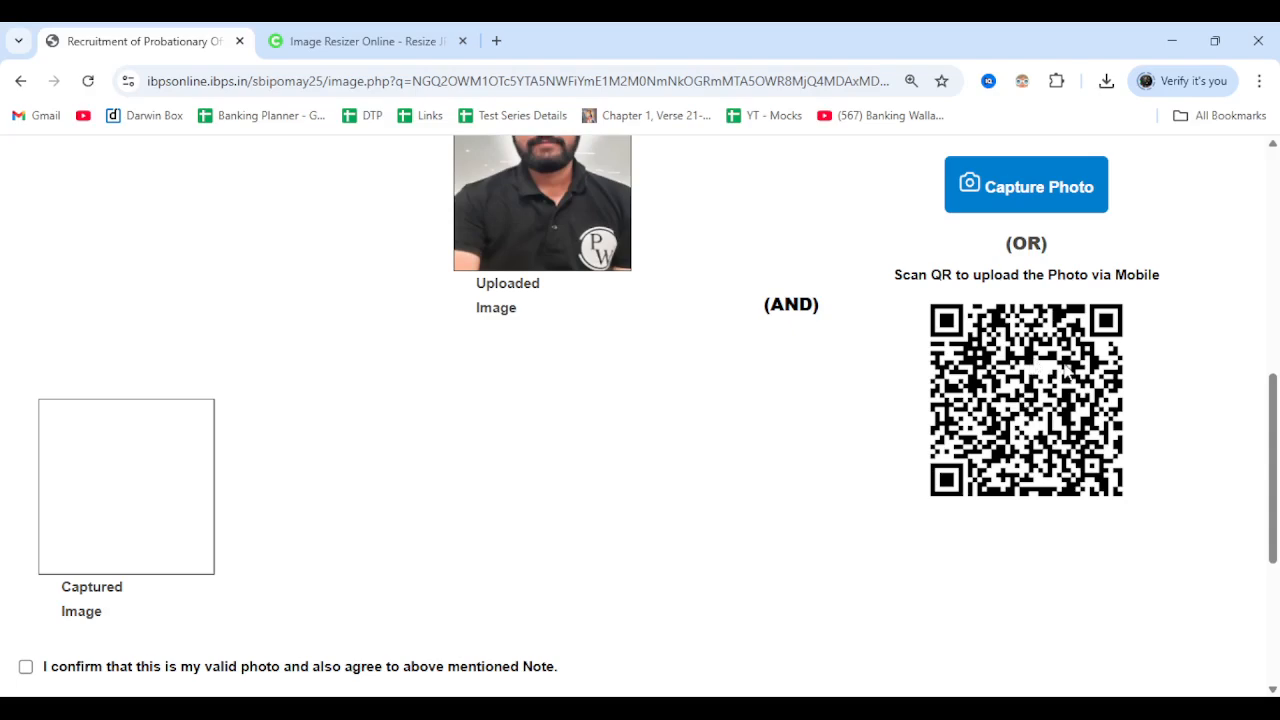
{"action": "scroll", "coordinate": [1010, 372], "scroll_direction": "down", "scroll_amount": 1}
{"action": "left_click", "coordinate": [72, 347]}
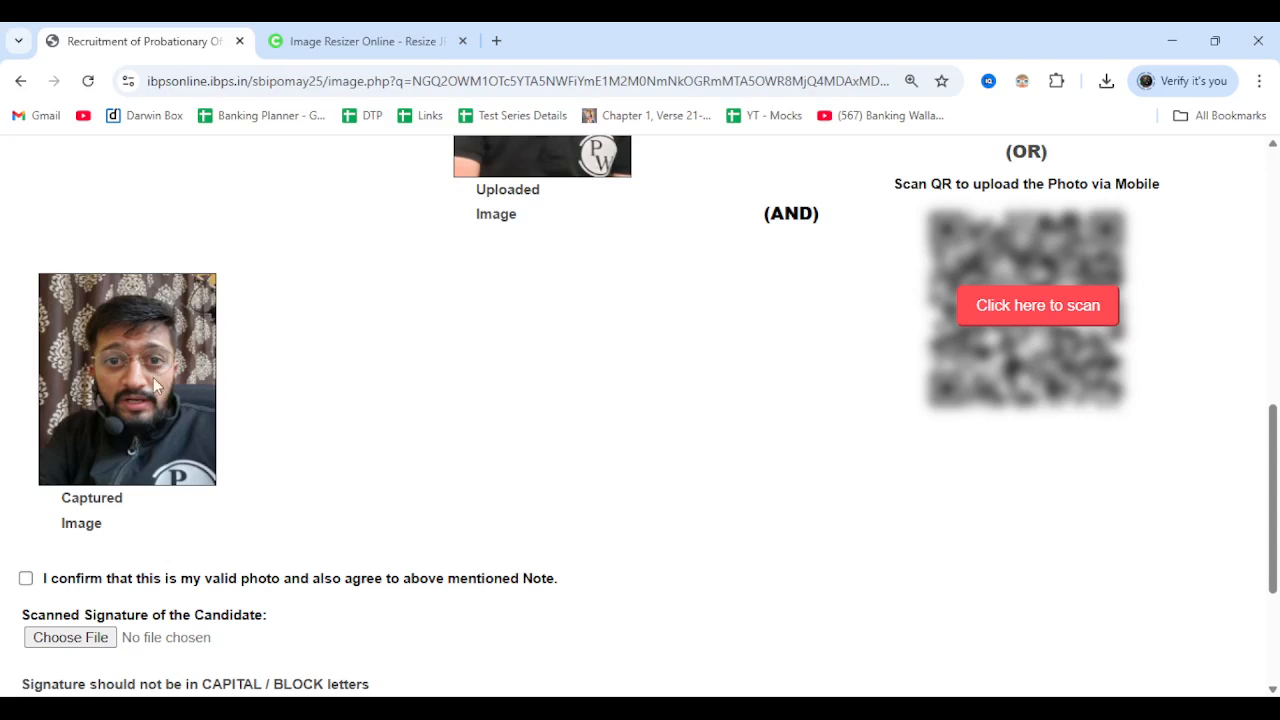
{"action": "left_click", "coordinate": [26, 578]}
Step: Upload Signature.jpg as the candidate's scanned signature, confirm that it is valid and continue to the Details stage
{"action": "scroll", "coordinate": [214, 550], "scroll_direction": "down", "scroll_amount": 1}
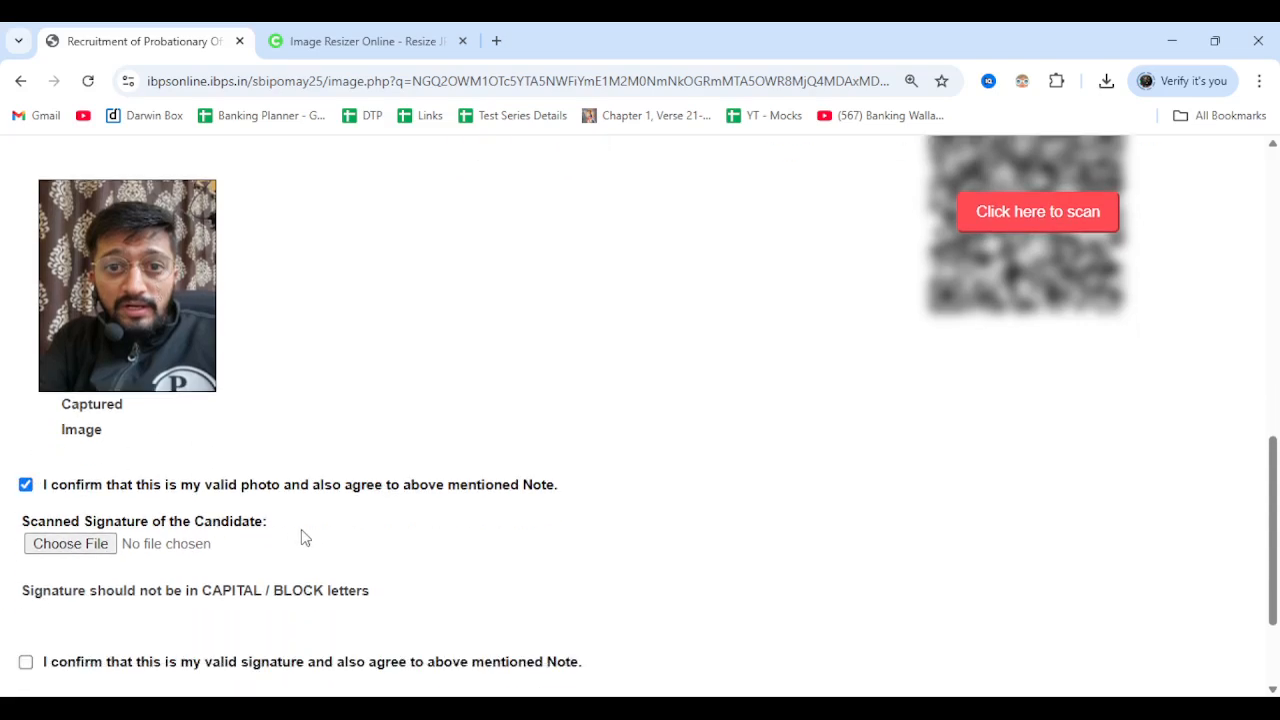
{"action": "left_click", "coordinate": [78, 548]}
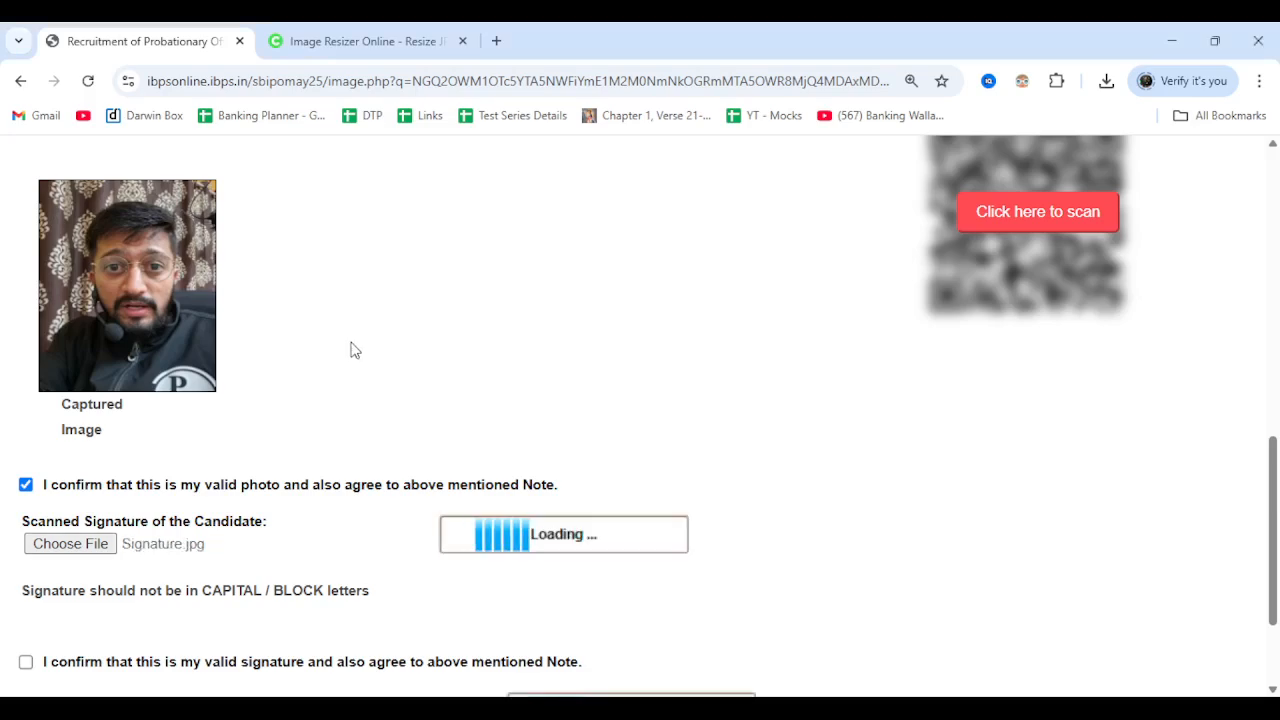
{"action": "scroll", "coordinate": [543, 400], "scroll_direction": "down", "scroll_amount": 1}
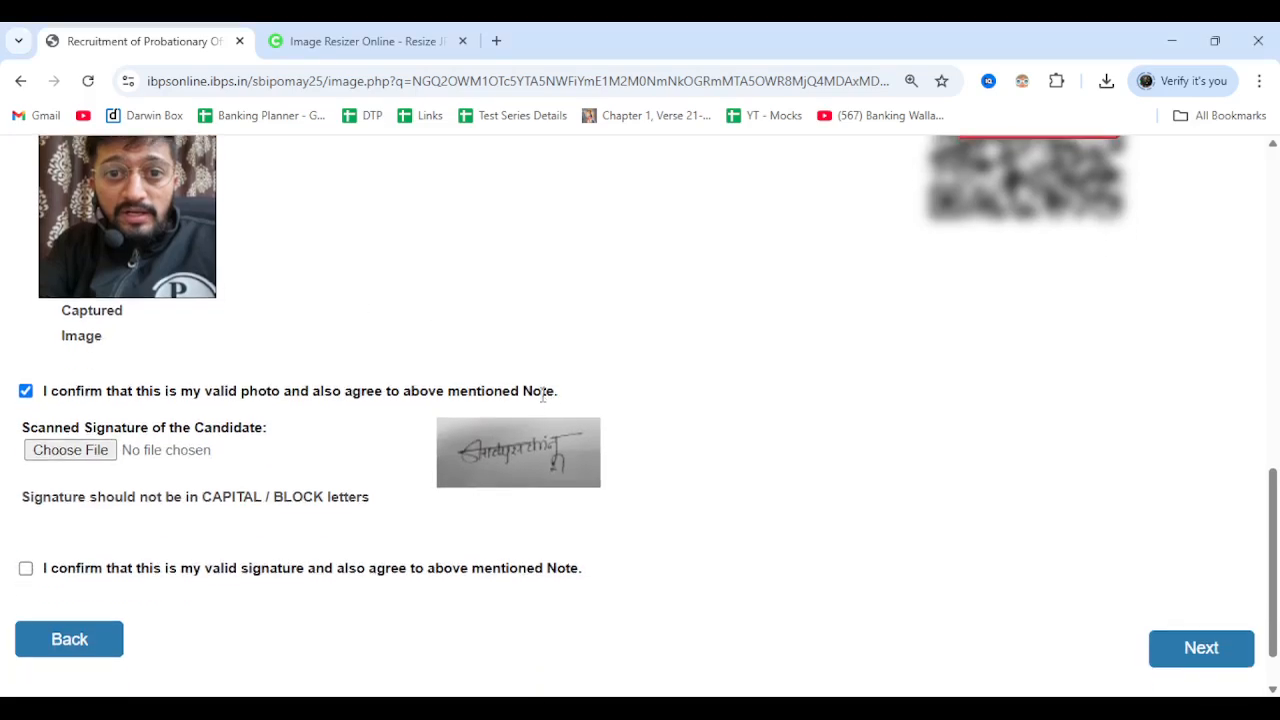
{"action": "scroll", "coordinate": [466, 449], "scroll_direction": "down", "scroll_amount": 1}
{"action": "left_click", "coordinate": [25, 503]}
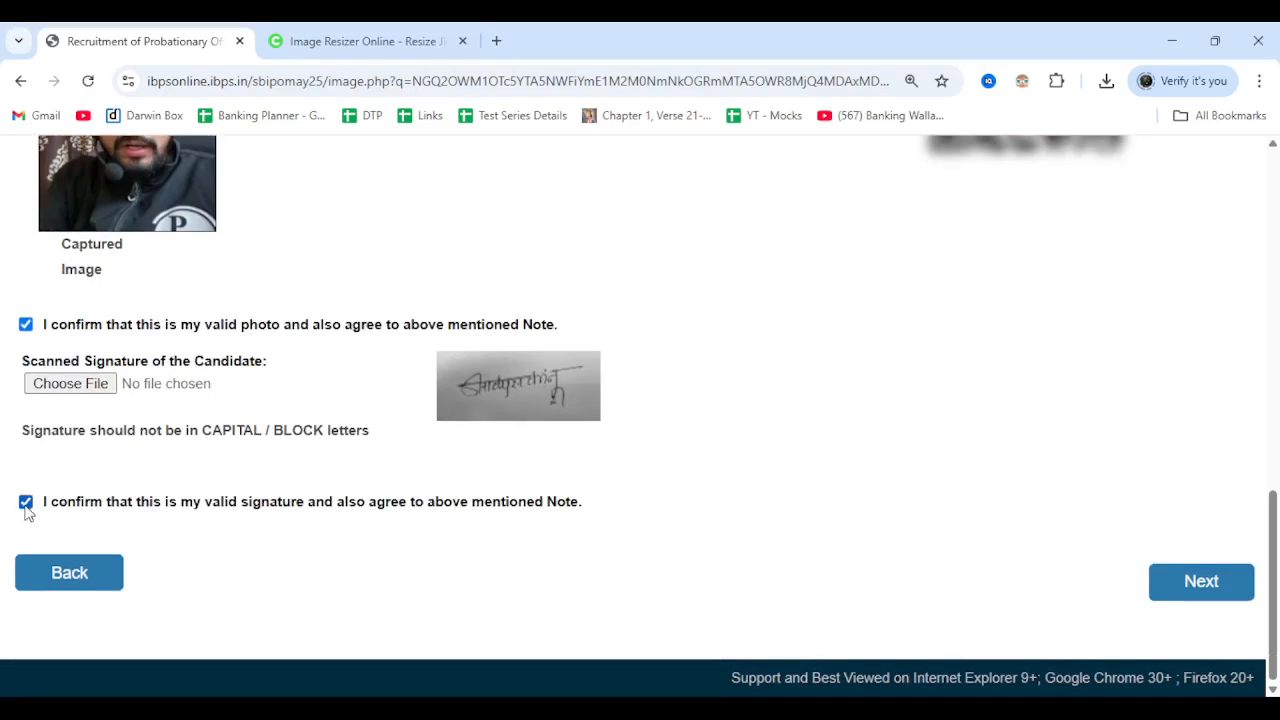
{"action": "left_click", "coordinate": [1203, 583]}
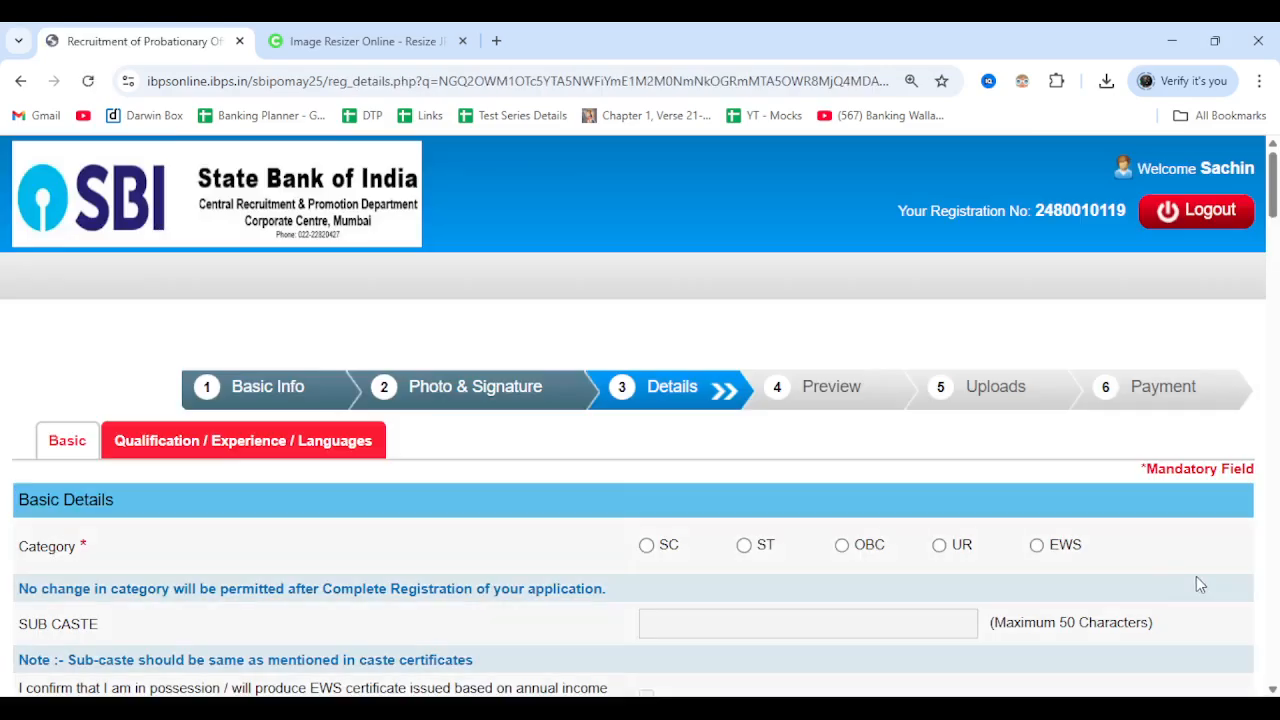
Step: Look through the Basic Details and Personal Details sections to see which fields the application requires
{"action": "scroll", "coordinate": [582, 540], "scroll_direction": "down", "scroll_amount": 2}
{"action": "scroll", "coordinate": [578, 540], "scroll_direction": "down", "scroll_amount": 15}
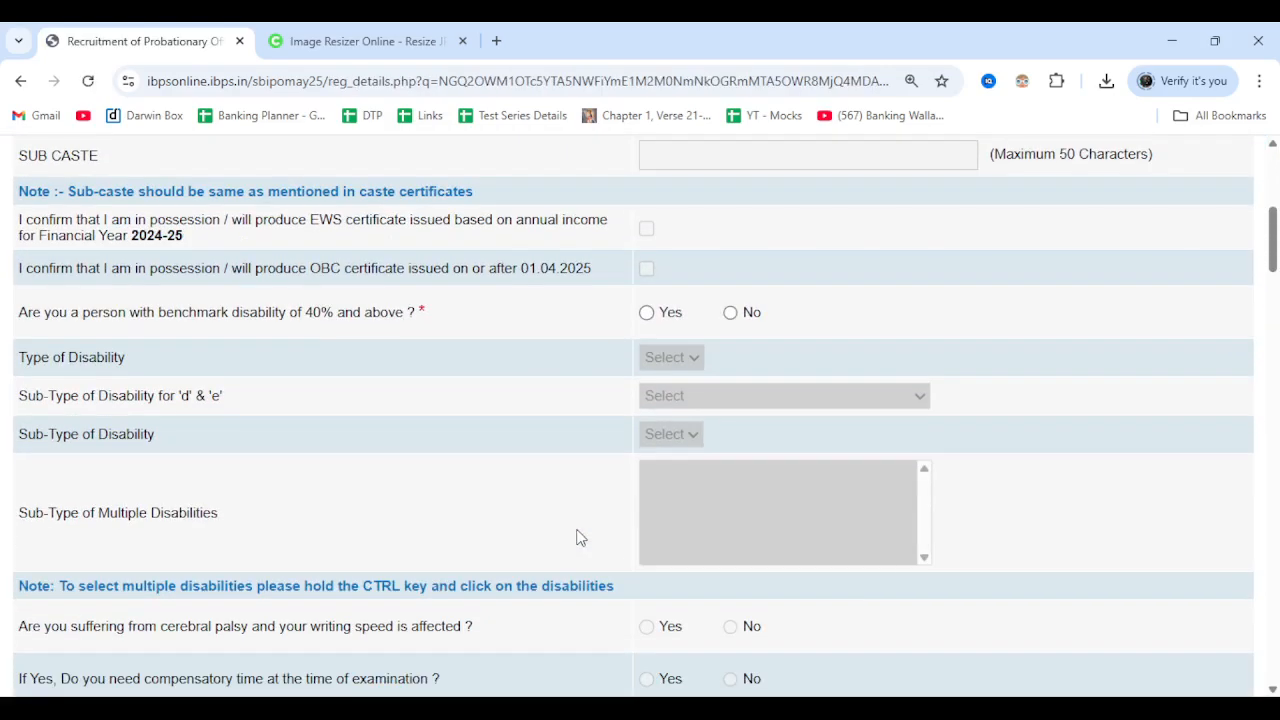
{"action": "scroll", "coordinate": [578, 535], "scroll_direction": "down", "scroll_amount": 15}
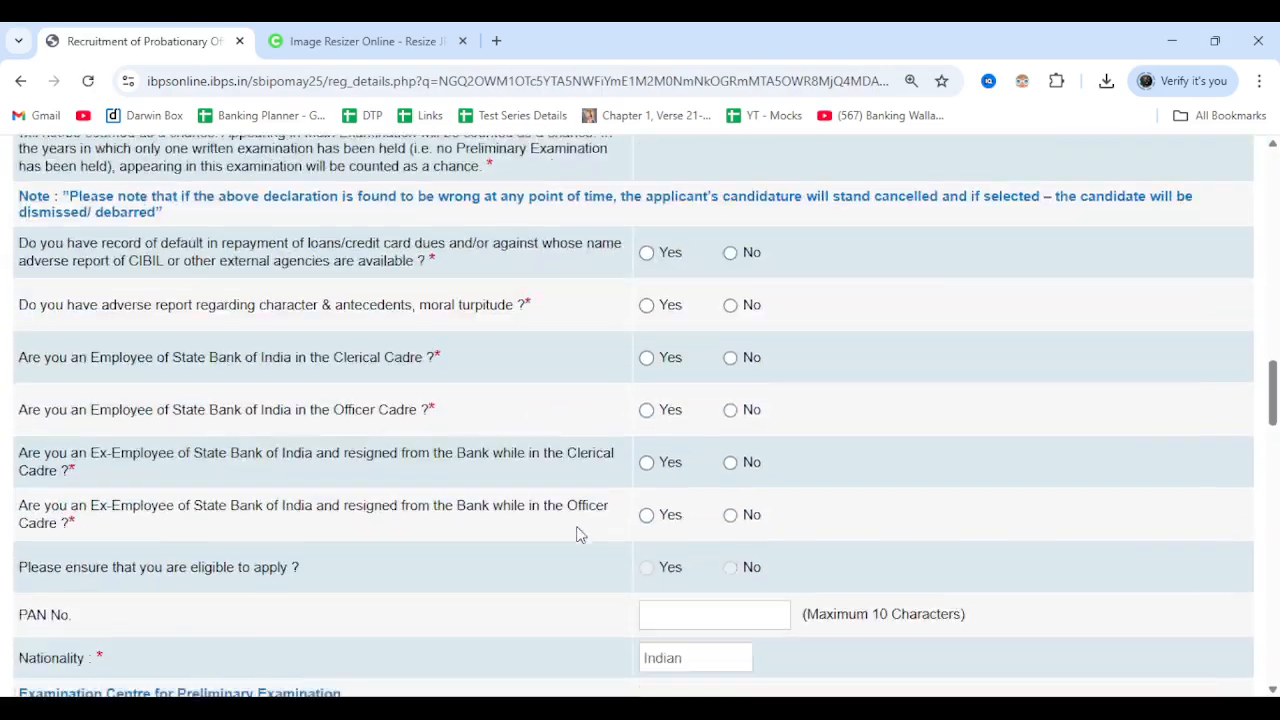
{"action": "scroll", "coordinate": [578, 530], "scroll_direction": "down", "scroll_amount": 4}
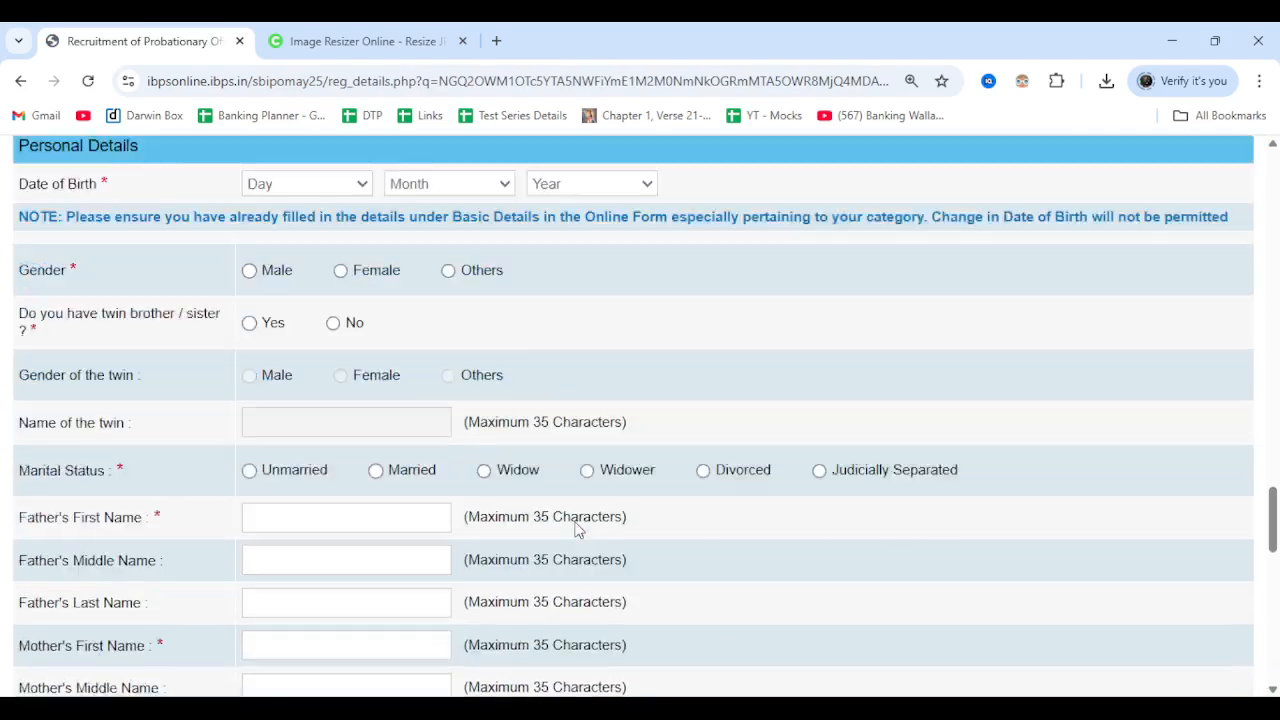
{"action": "scroll", "coordinate": [578, 530], "scroll_direction": "up", "scroll_amount": 12}
{"action": "scroll", "coordinate": [578, 530], "scroll_direction": "up", "scroll_amount": 1}
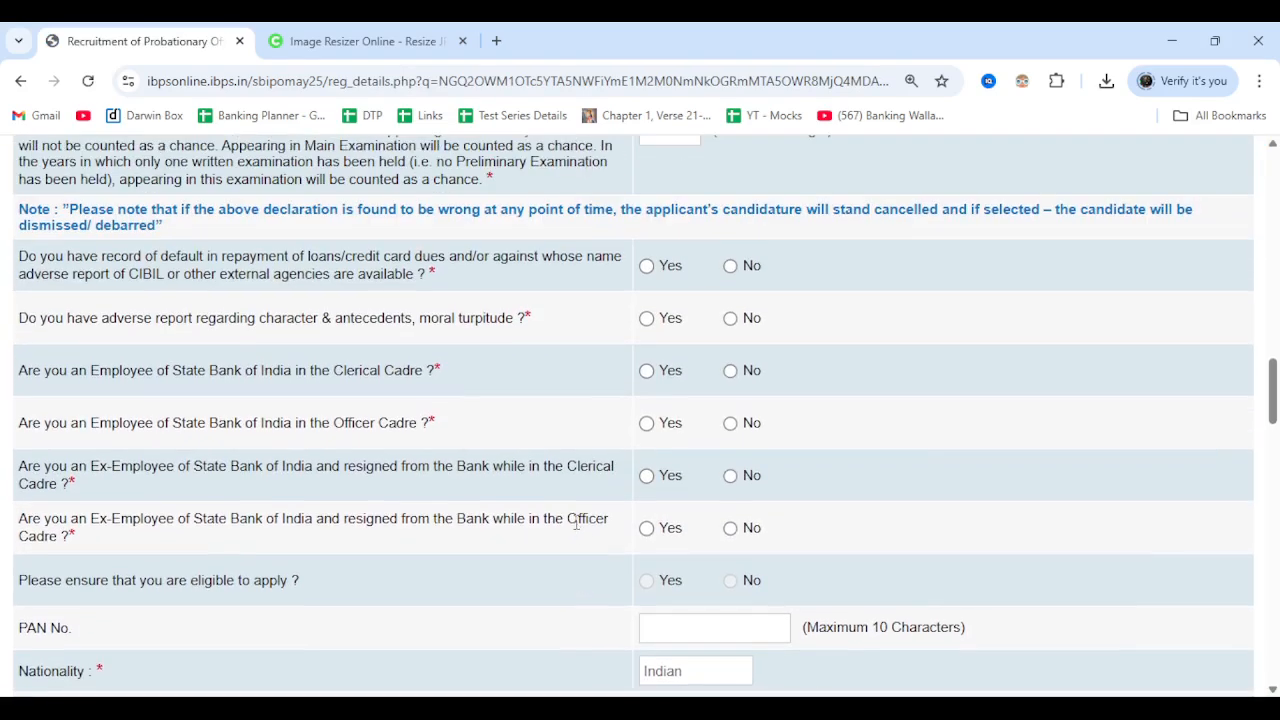
{"action": "left_click", "coordinate": [1184, 709]}
{"action": "scroll", "coordinate": [633, 415], "scroll_direction": "up", "scroll_amount": 3}
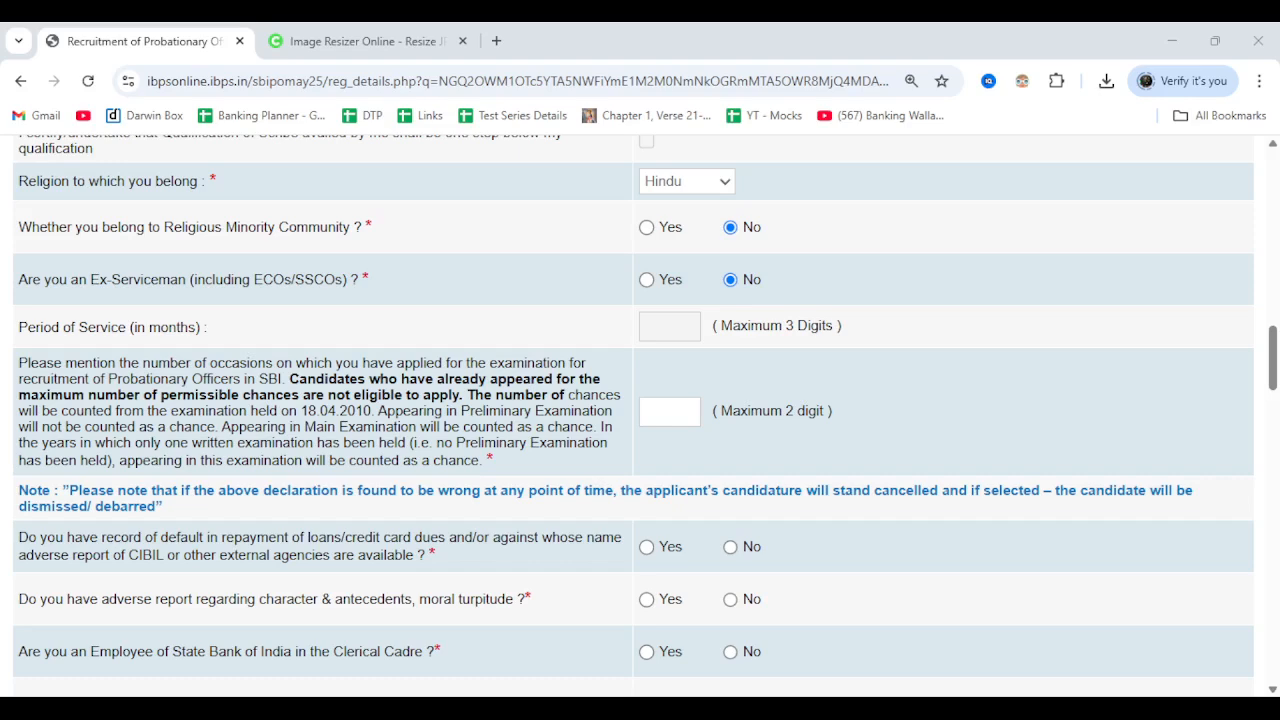
{"action": "left_click", "coordinate": [1250, 525]}
{"action": "key", "text": "alt+Tab"}
{"action": "key", "text": "alt+Tab"}
{"action": "key", "text": "alt+Tab"}
{"action": "key", "text": "alt+Tab"}
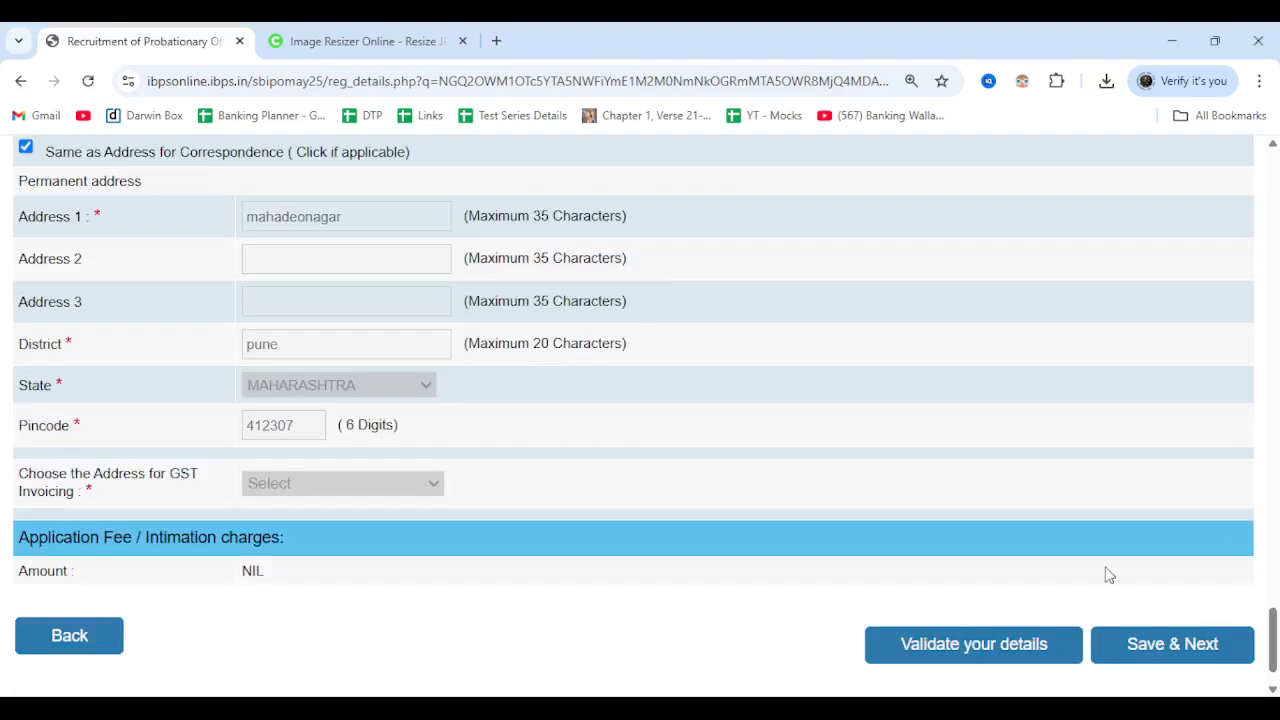
Step: Validate the completed basic details and save them to continue to the qualification, experience and languages form
{"action": "left_click", "coordinate": [1020, 648]}
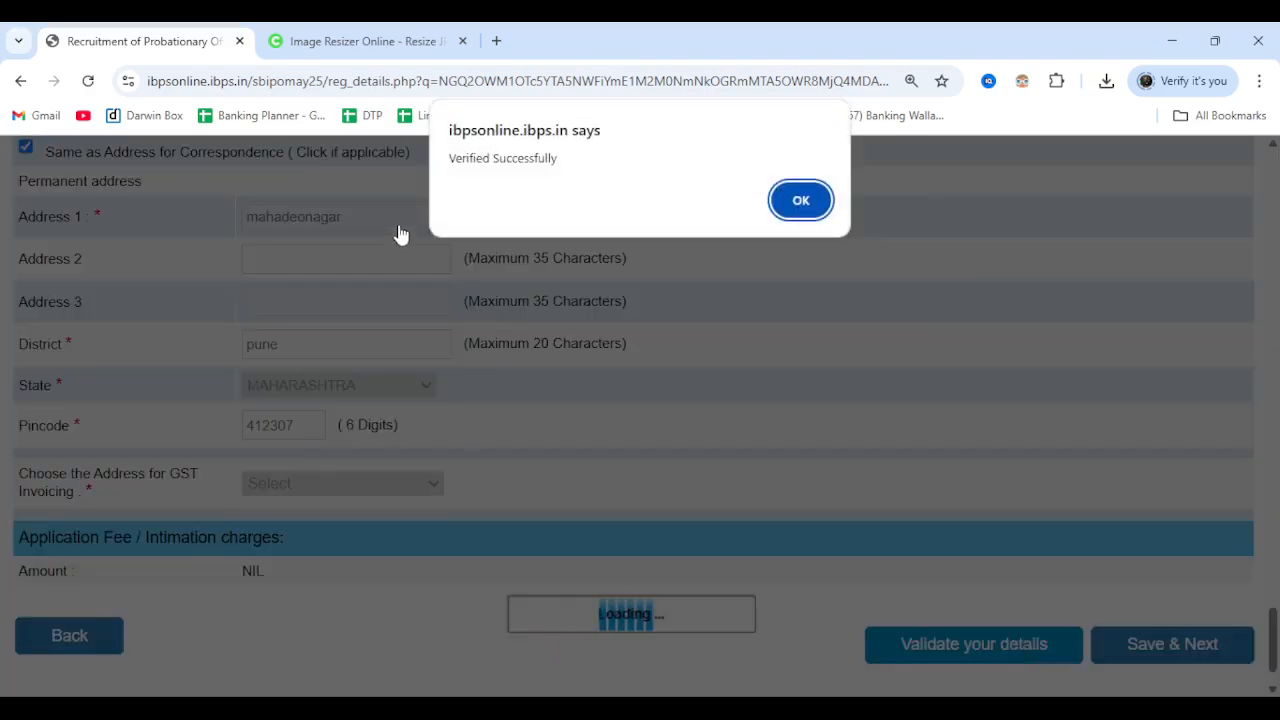
{"action": "left_click", "coordinate": [824, 214]}
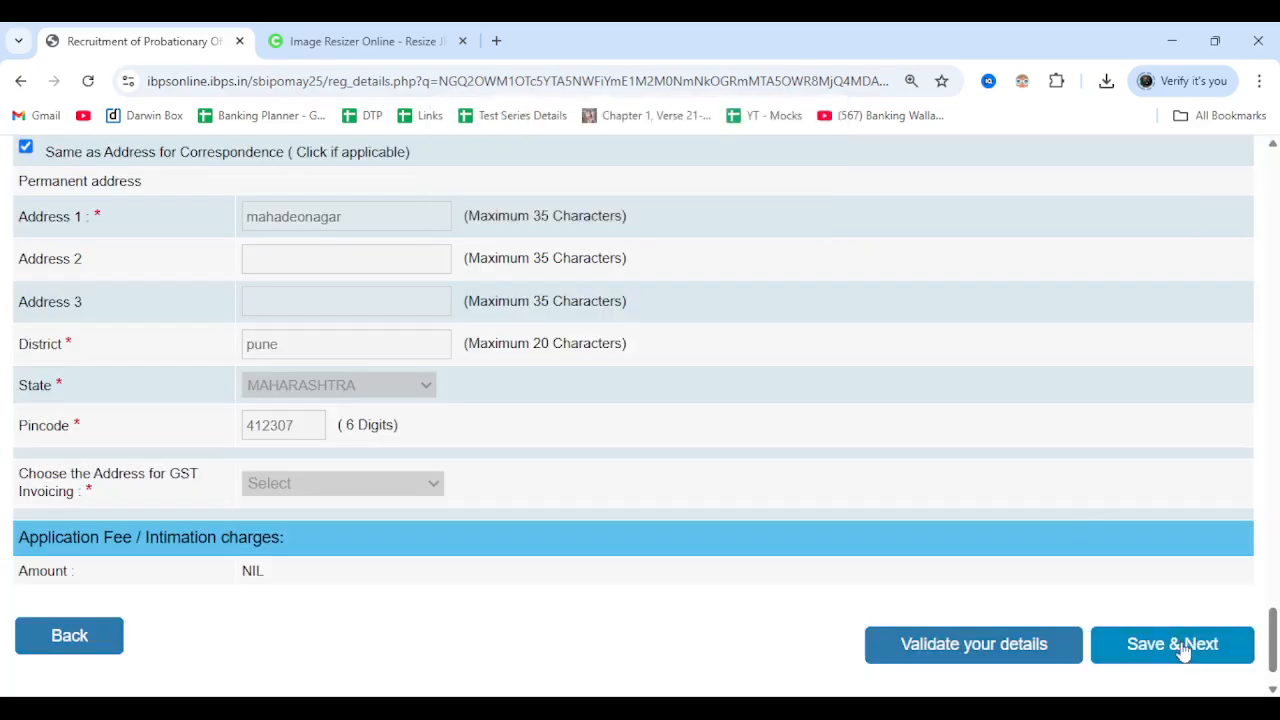
{"action": "left_click", "coordinate": [1180, 650]}
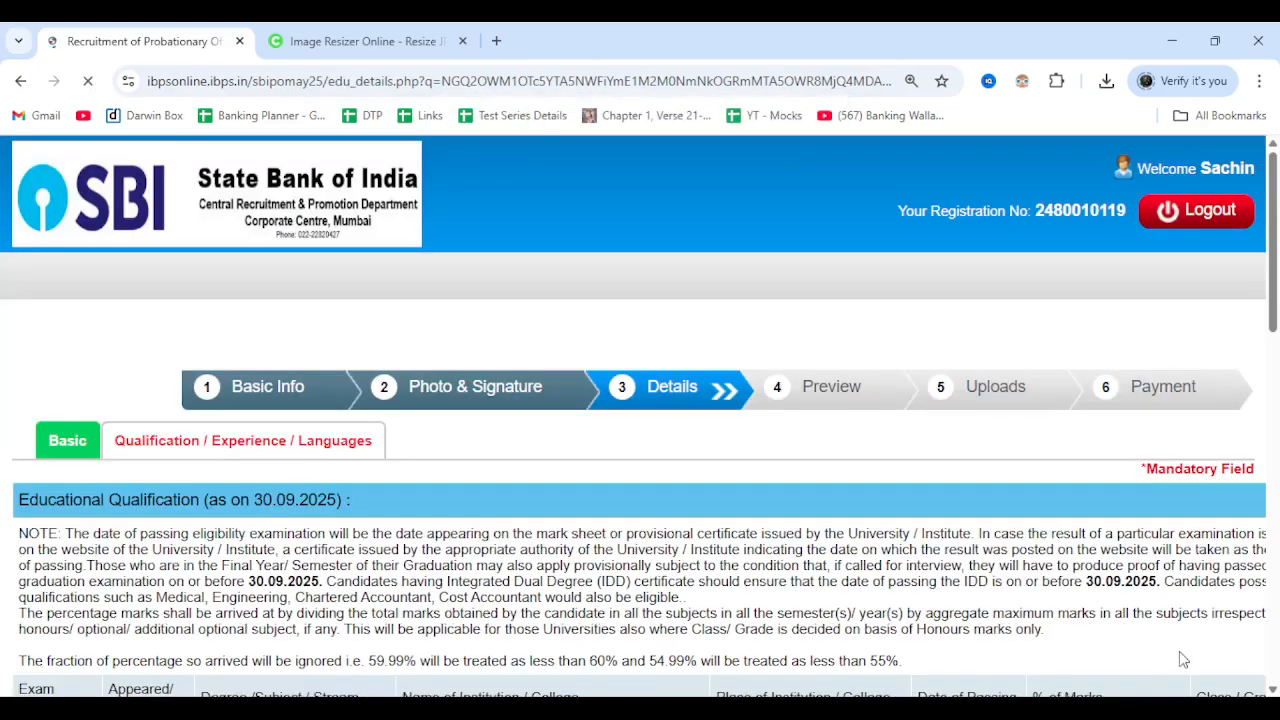
Step: Examine the Educational Qualification table and the Other Details section with pre-exam training and known languages
{"action": "scroll", "coordinate": [651, 529], "scroll_direction": "down", "scroll_amount": 4}
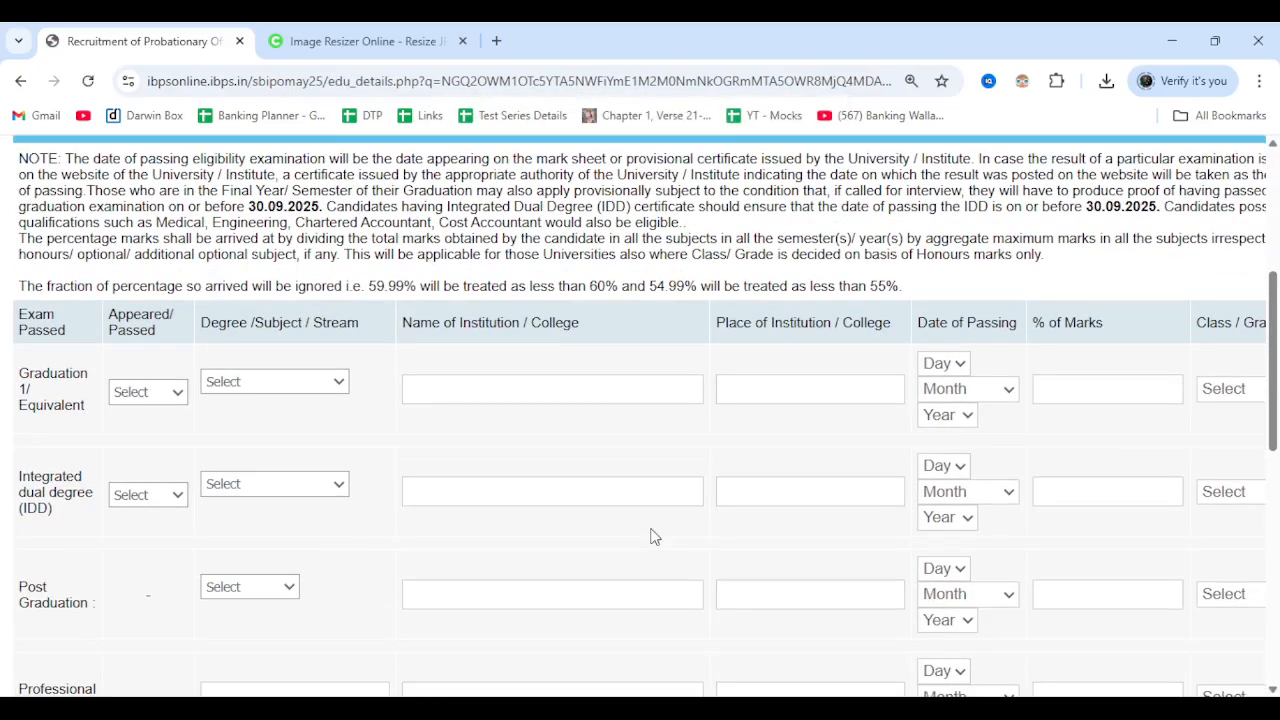
{"action": "scroll", "coordinate": [548, 578], "scroll_direction": "down", "scroll_amount": 3}
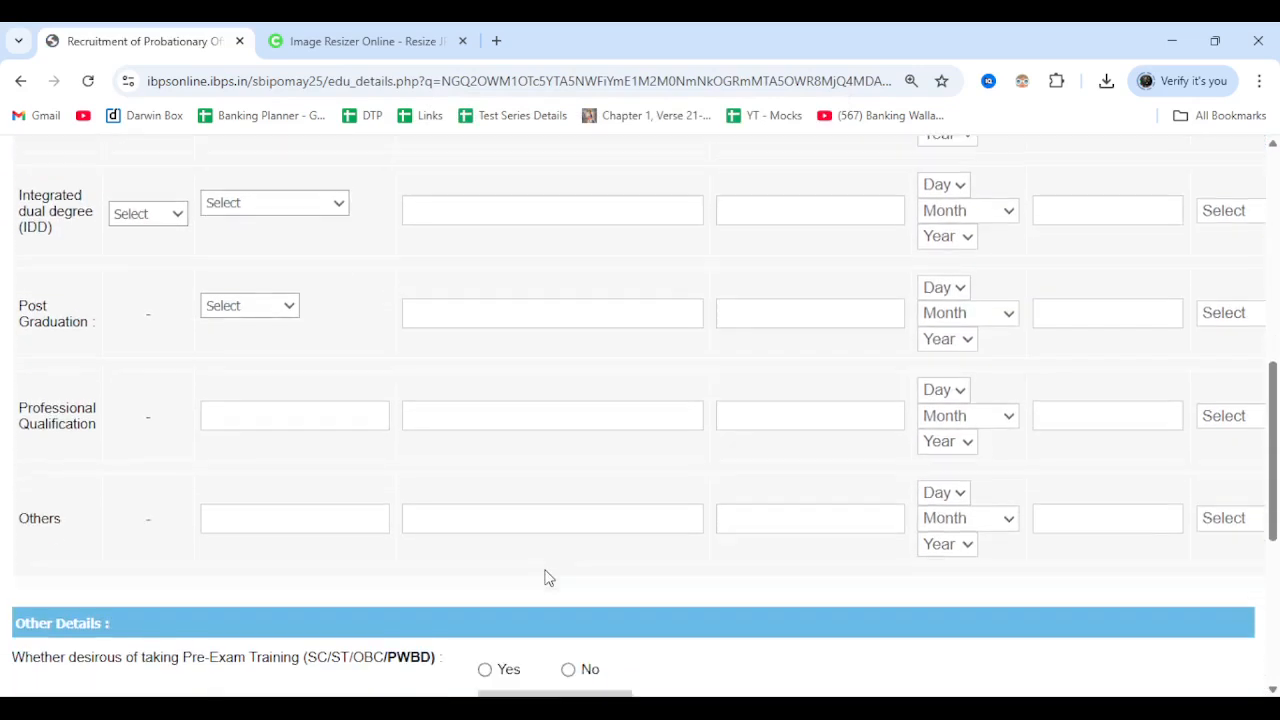
{"action": "scroll", "coordinate": [548, 578], "scroll_direction": "down", "scroll_amount": 4}
{"action": "scroll", "coordinate": [546, 577], "scroll_direction": "up", "scroll_amount": 5}
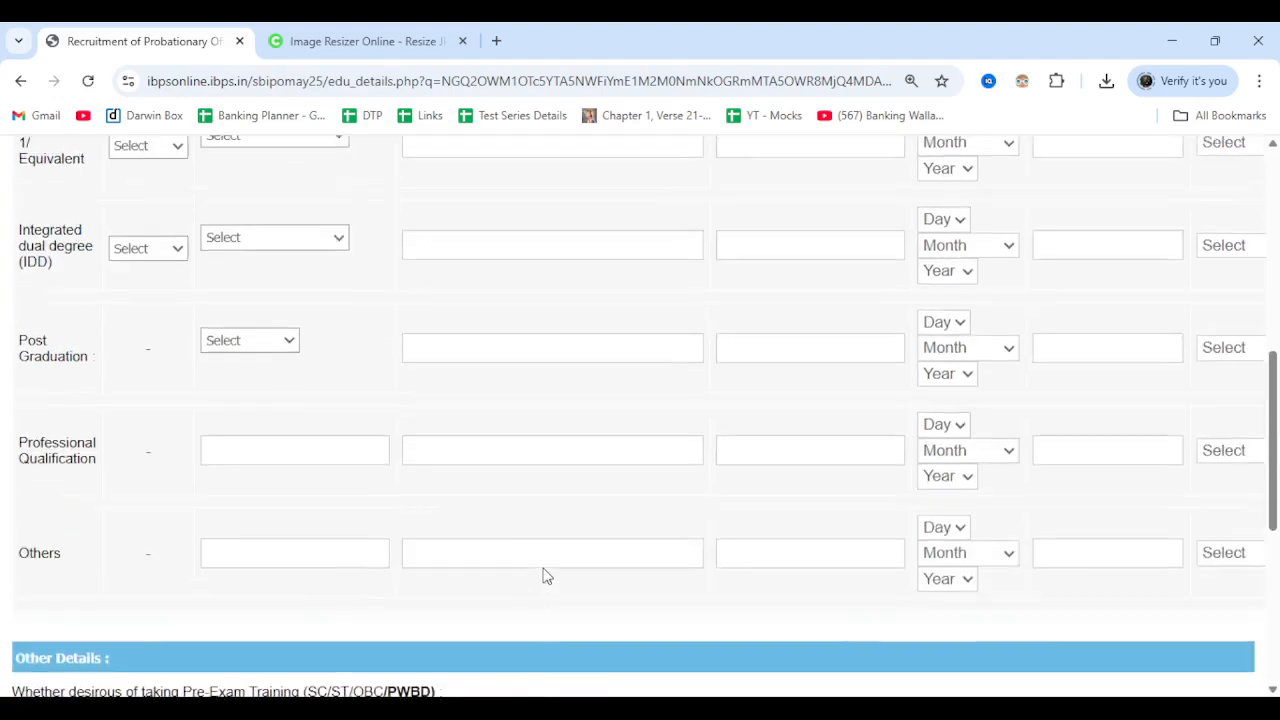
{"action": "scroll", "coordinate": [546, 577], "scroll_direction": "up", "scroll_amount": 4}
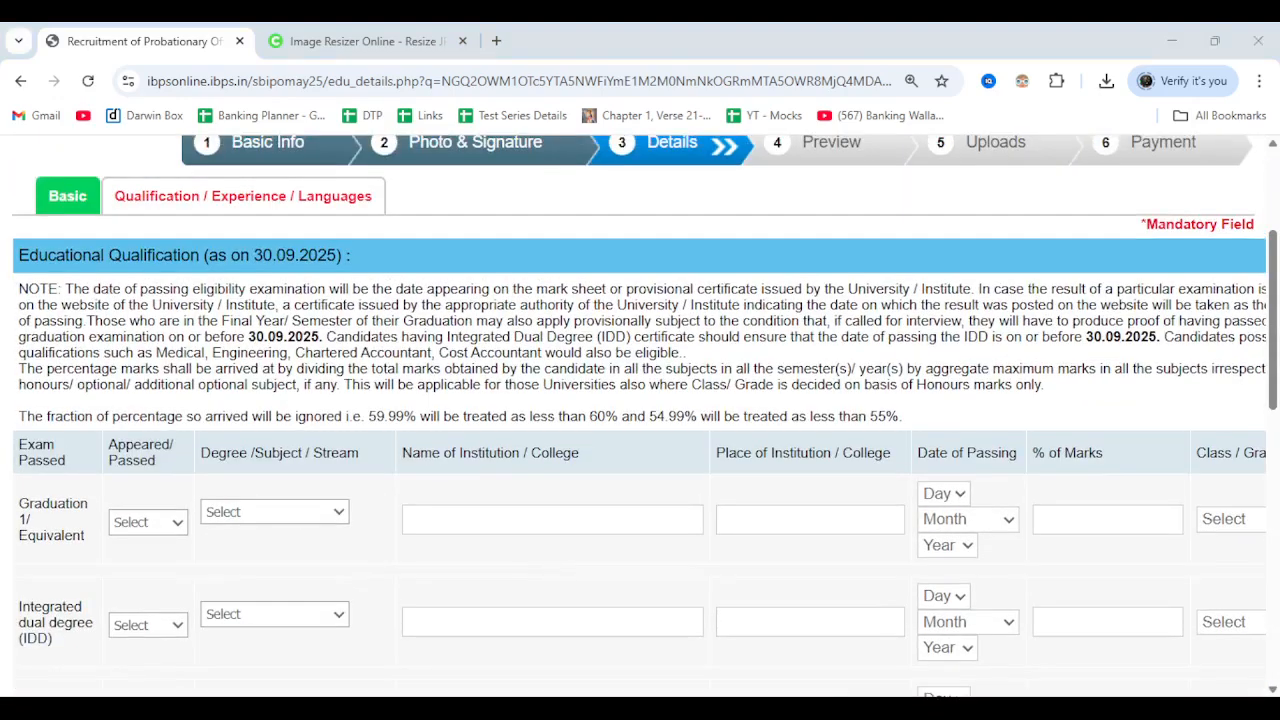
{"action": "scroll", "coordinate": [640, 415], "scroll_direction": "down", "scroll_amount": 9}
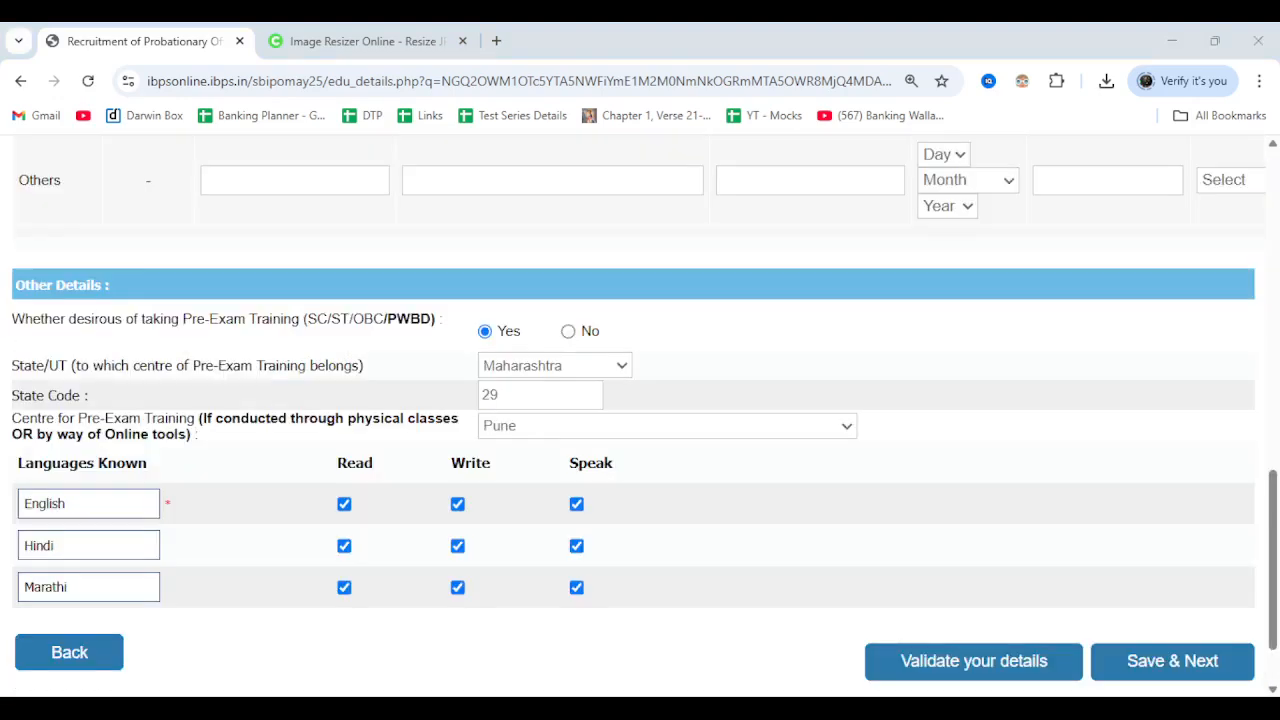
Step: Validate the qualification, experience and language details and save them to continue to the registration preview
{"action": "left_click", "coordinate": [1258, 527]}
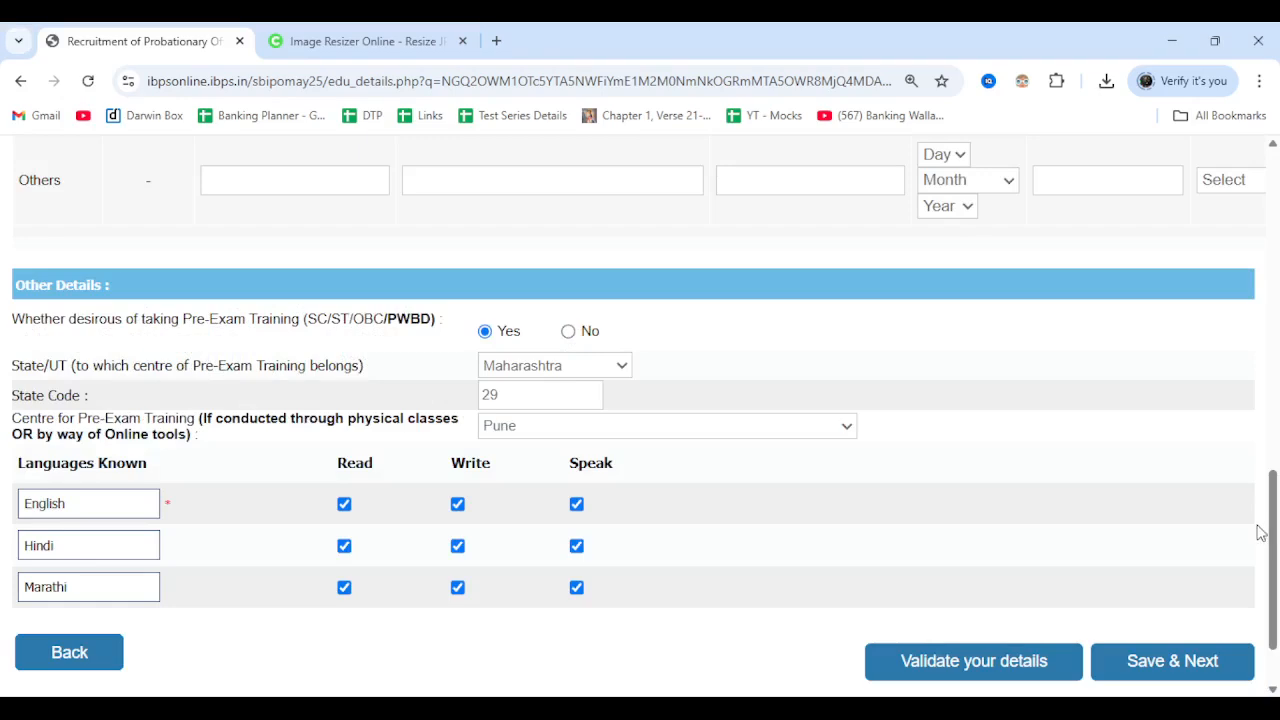
{"action": "left_click", "coordinate": [1008, 681]}
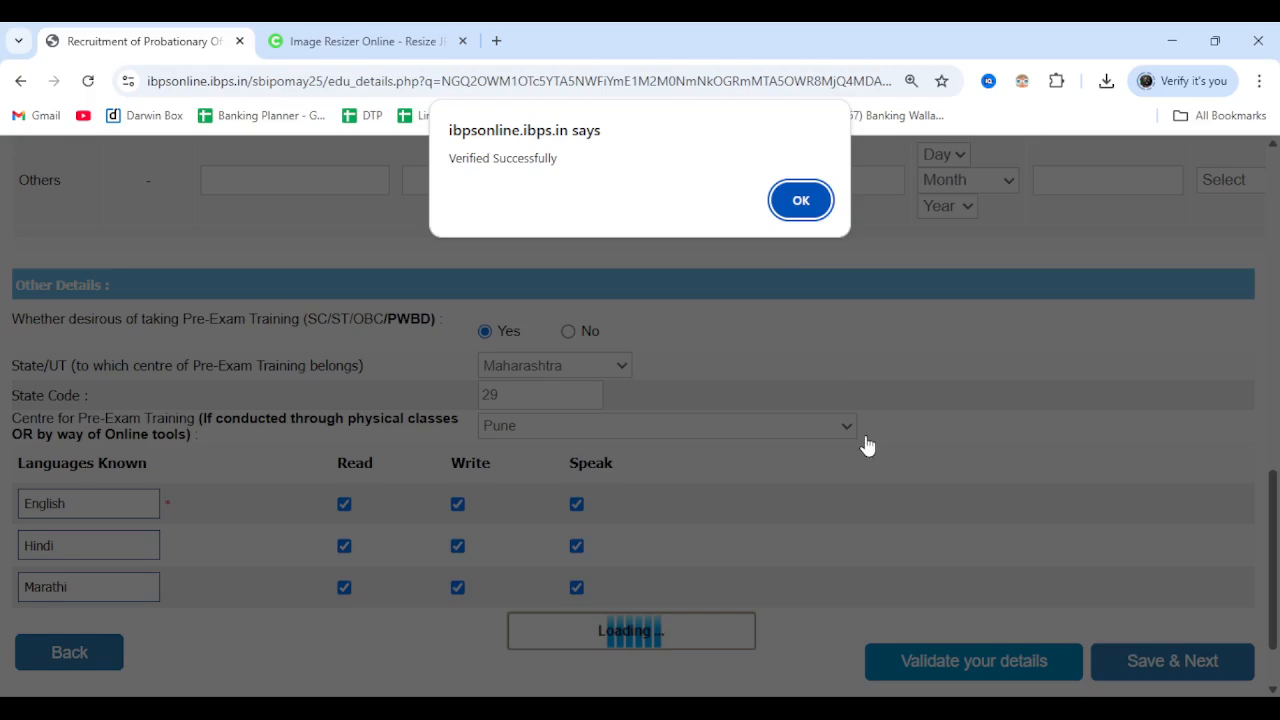
{"action": "left_click", "coordinate": [786, 212]}
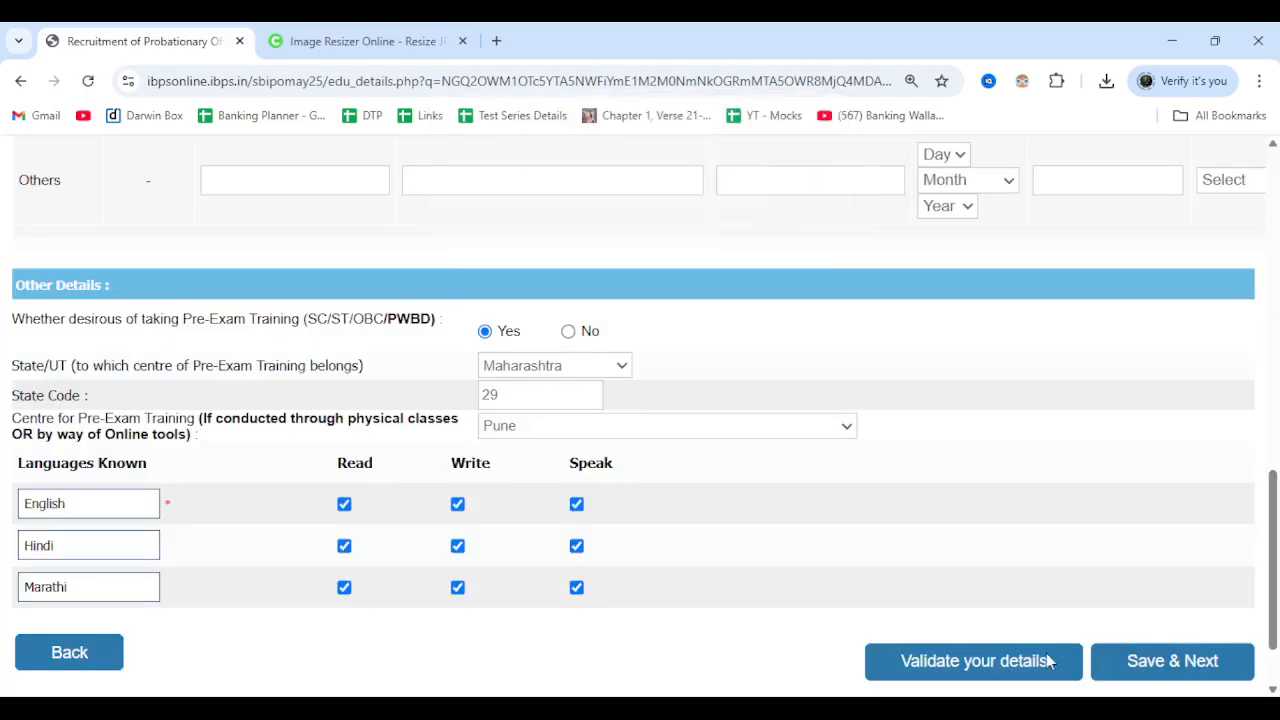
{"action": "left_click", "coordinate": [1152, 668]}
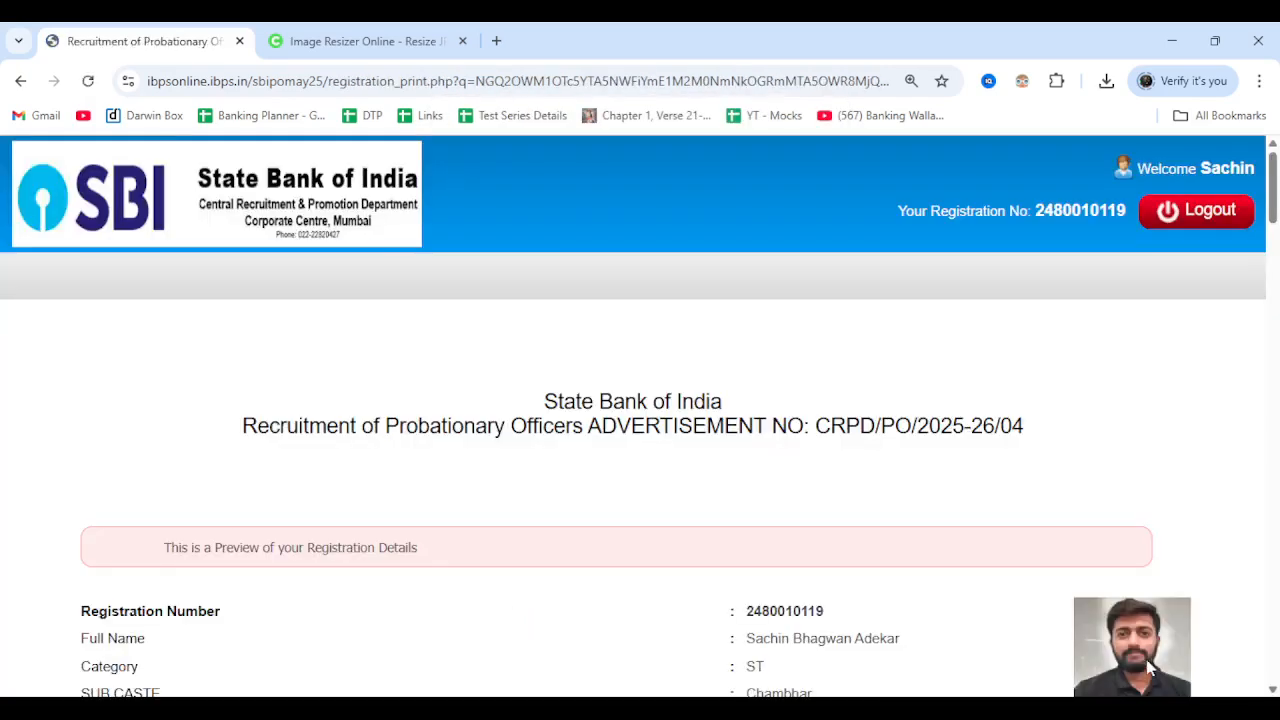
Step: Below the registration preview, agree to the declaration and tick both the ID proof name match and the change-of-name statements
{"action": "scroll", "coordinate": [975, 603], "scroll_direction": "down", "scroll_amount": 20}
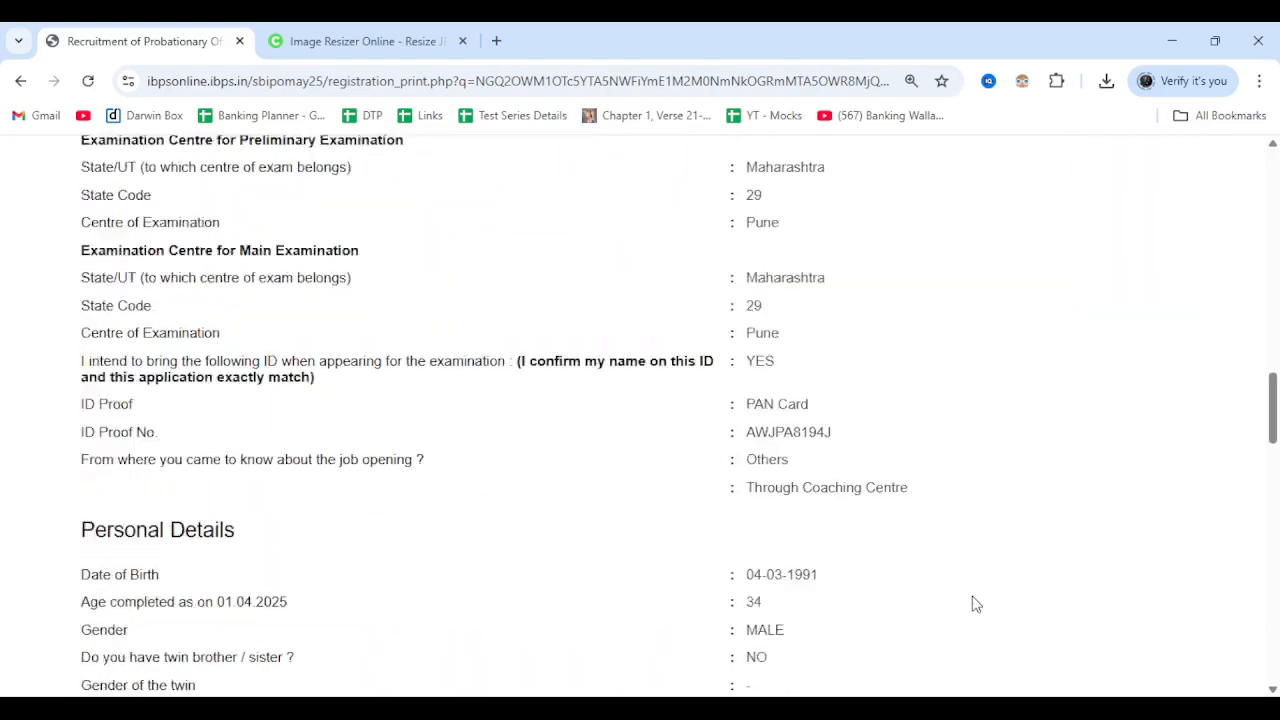
{"action": "scroll", "coordinate": [975, 603], "scroll_direction": "down", "scroll_amount": 5}
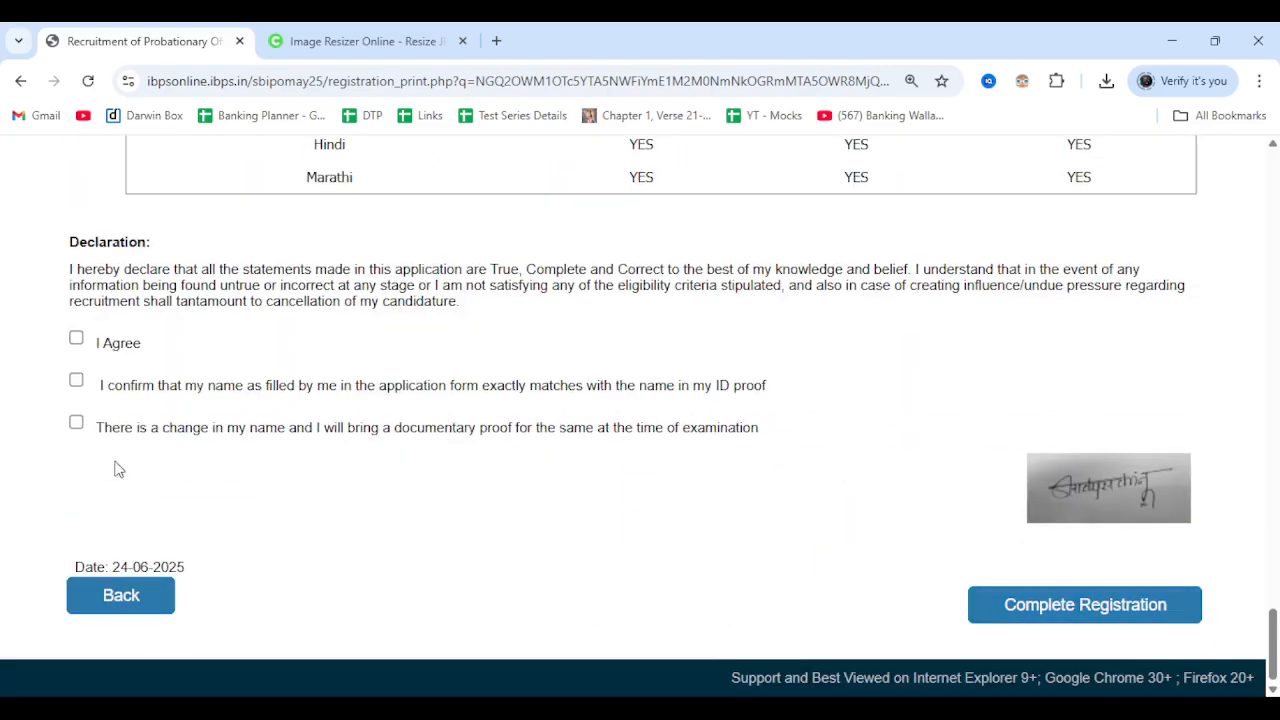
{"action": "left_click", "coordinate": [78, 340]}
{"action": "left_click", "coordinate": [77, 381]}
{"action": "left_click", "coordinate": [78, 423]}
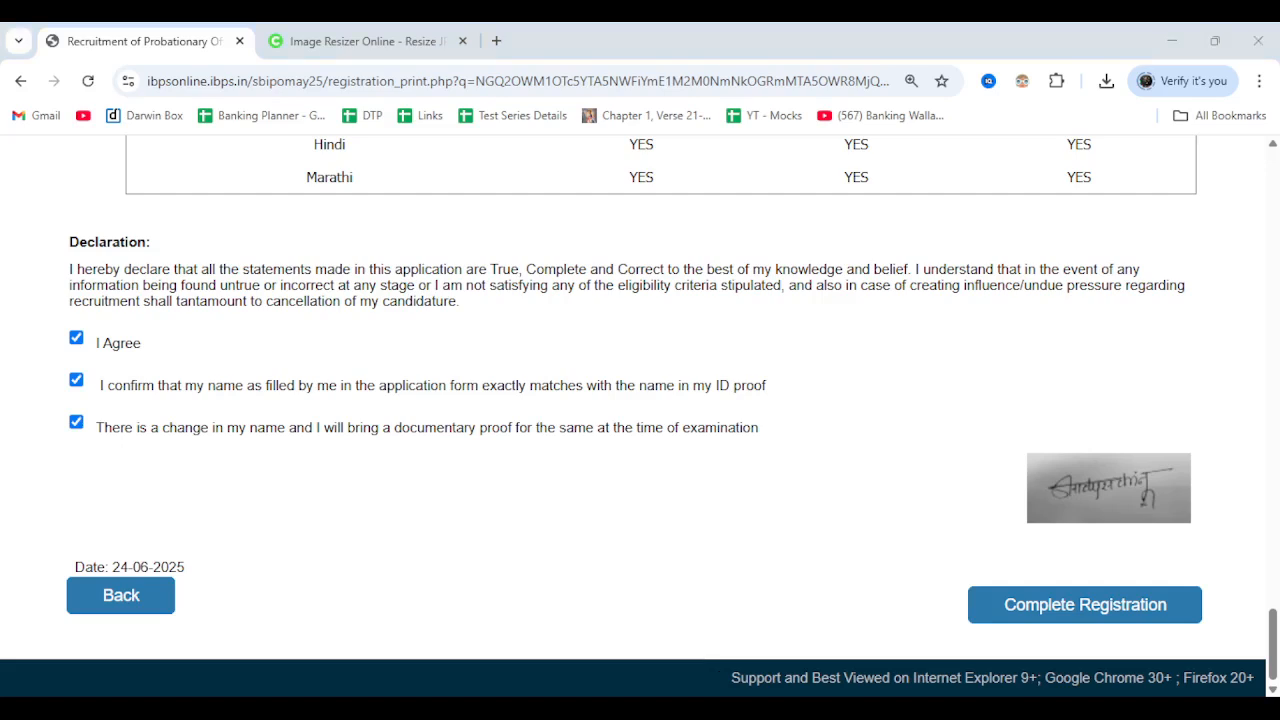
Step: Untick the change-of-name statement in the declaration and complete the registration to continue to the document uploads
{"action": "left_click", "coordinate": [371, 501]}
{"action": "left_click", "coordinate": [1023, 612]}
{"action": "left_click", "coordinate": [79, 428]}
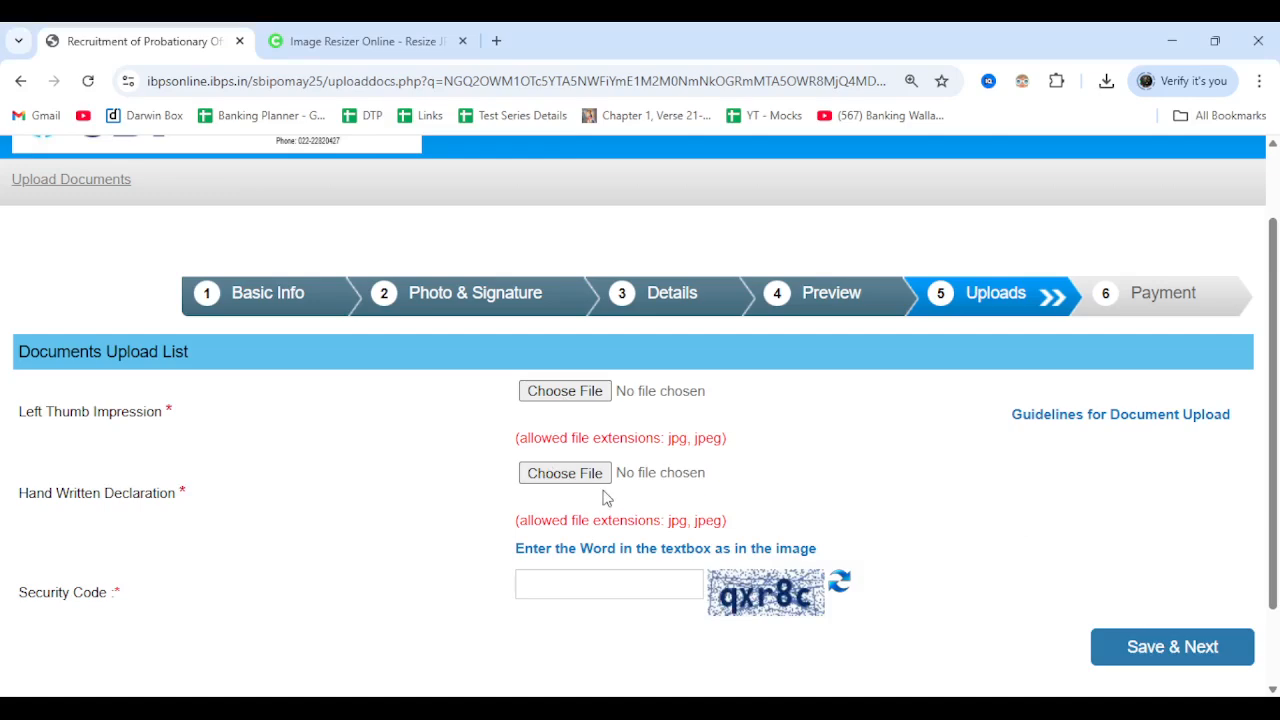
Step: Upload Thumb.jpg as the left thumb impression and Declaration.jpg as the hand written declaration, accepting the preview of each
{"action": "left_click", "coordinate": [558, 392]}
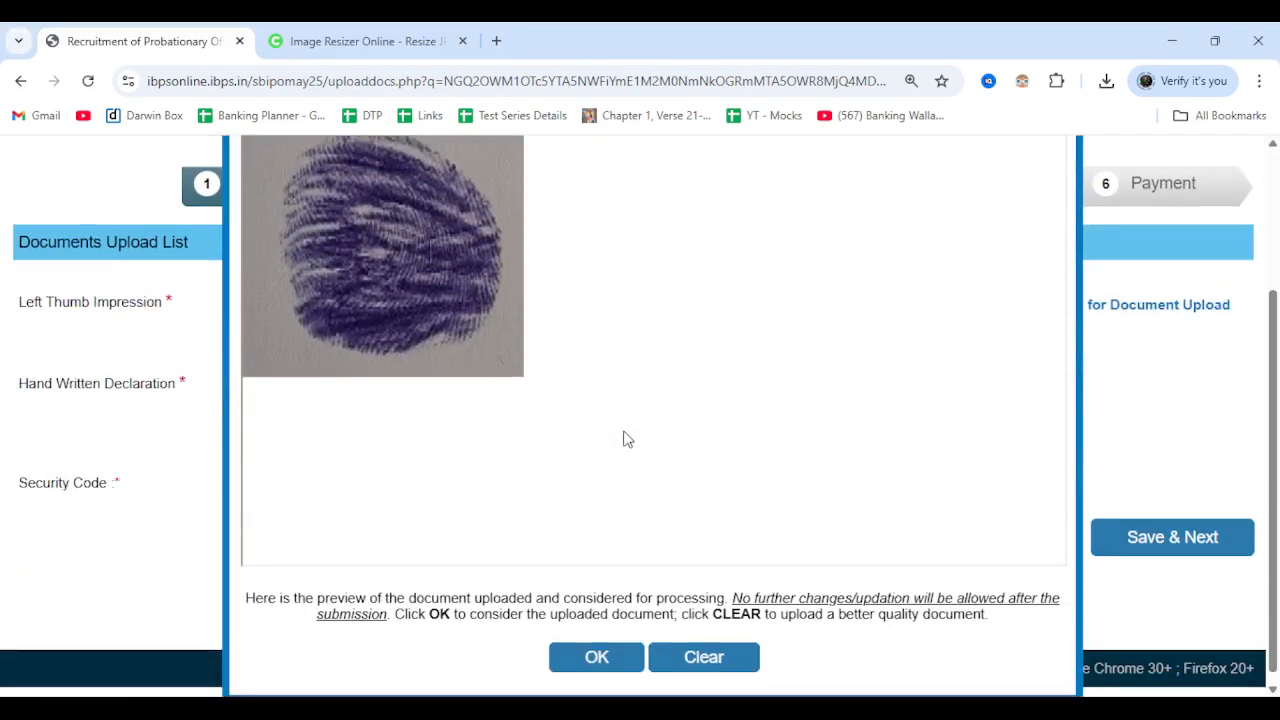
{"action": "left_click", "coordinate": [612, 662]}
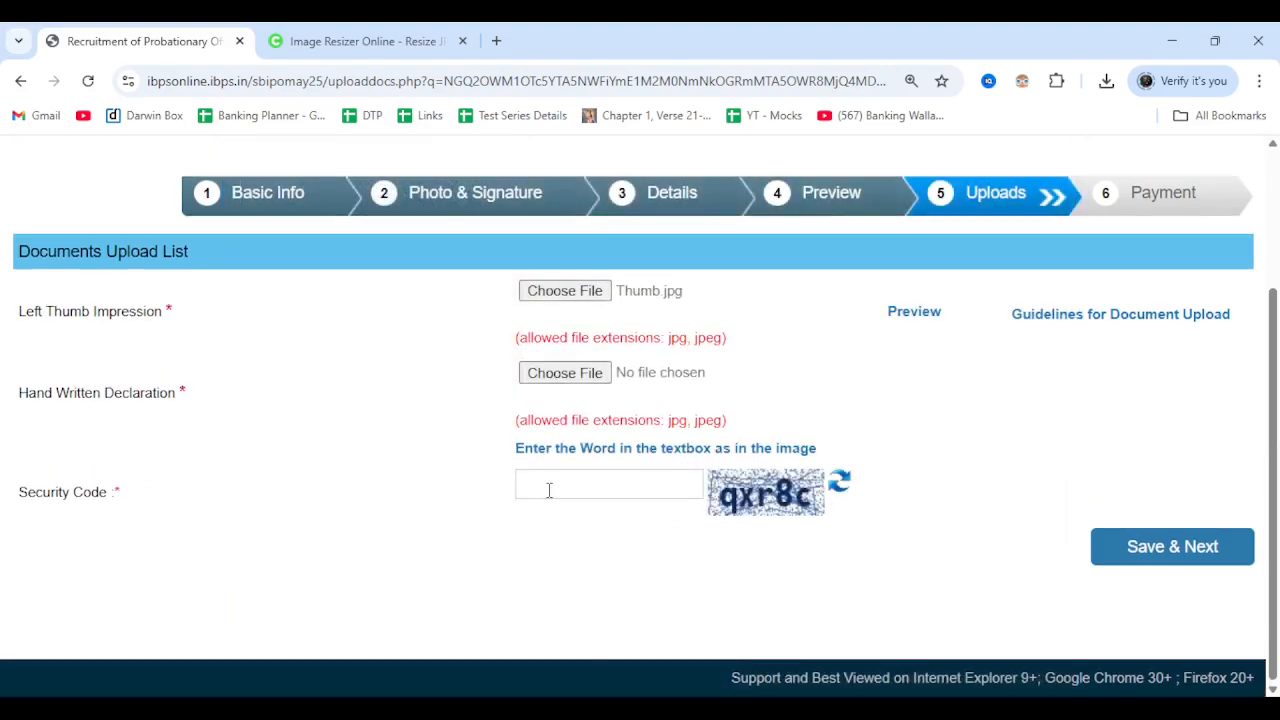
{"action": "left_click", "coordinate": [531, 372]}
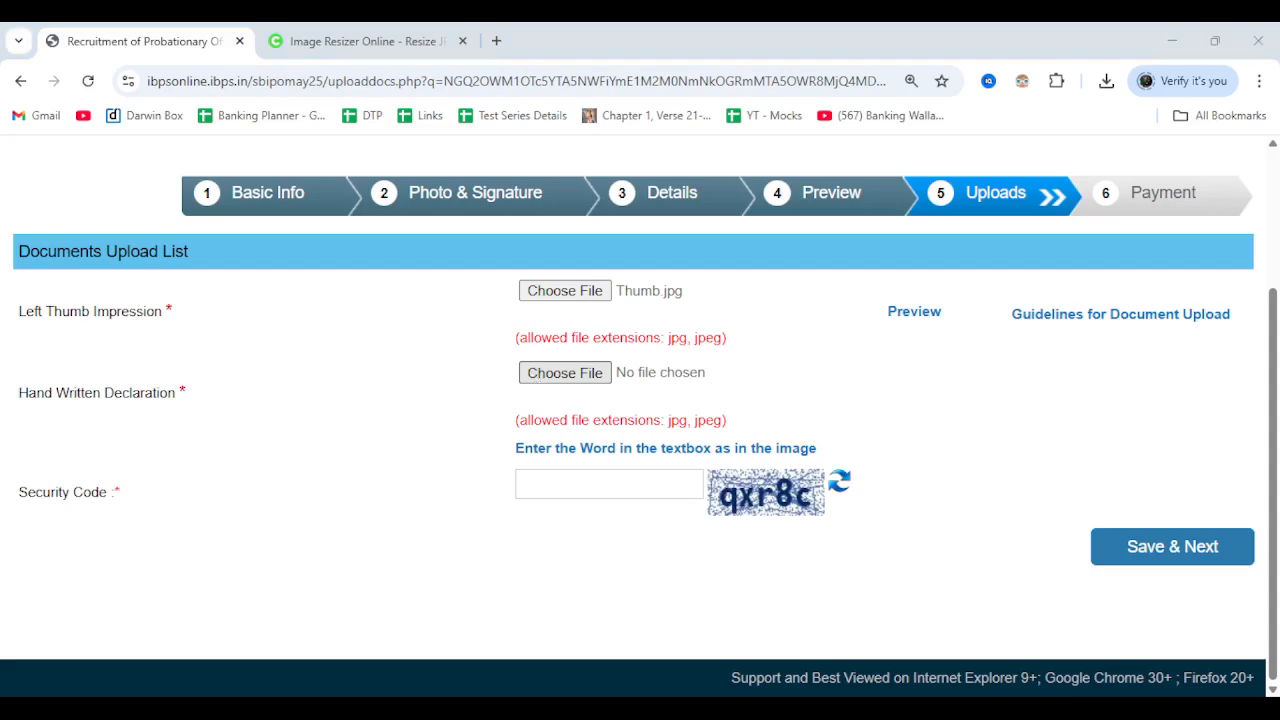
{"action": "double_click", "coordinate": [814, 226]}
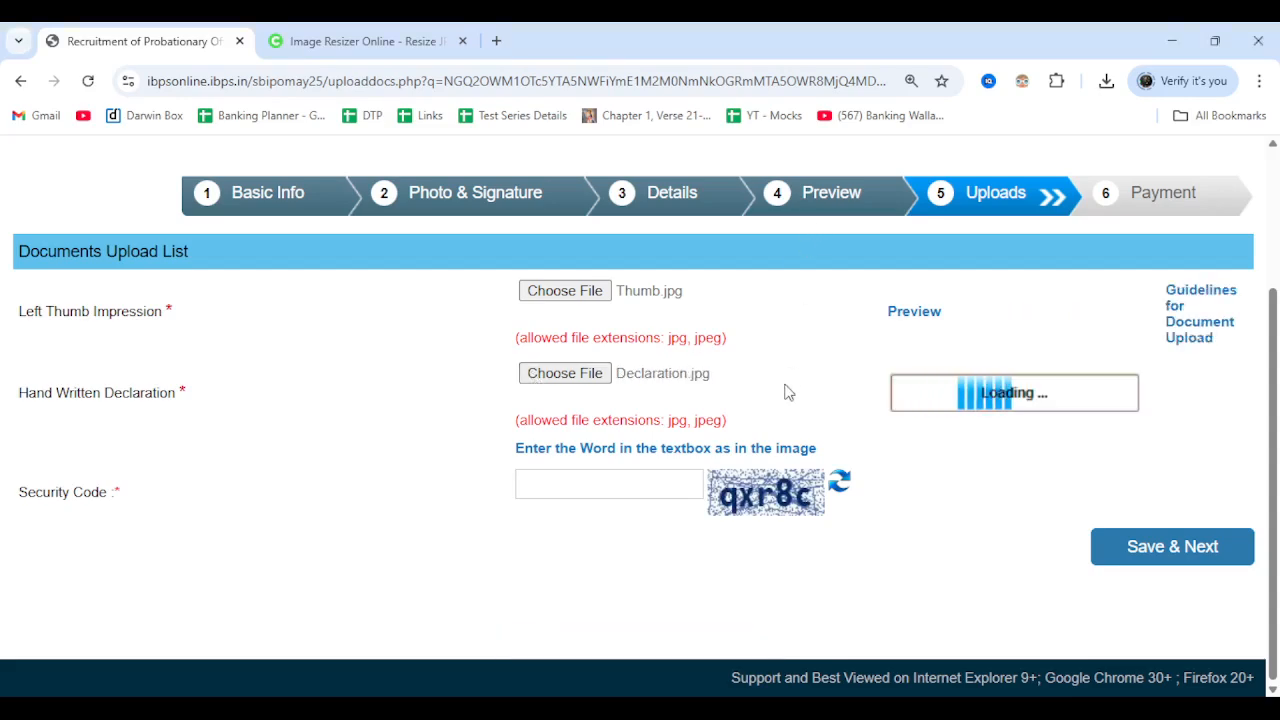
{"action": "scroll", "coordinate": [1173, 435], "scroll_direction": "down", "scroll_amount": 2}
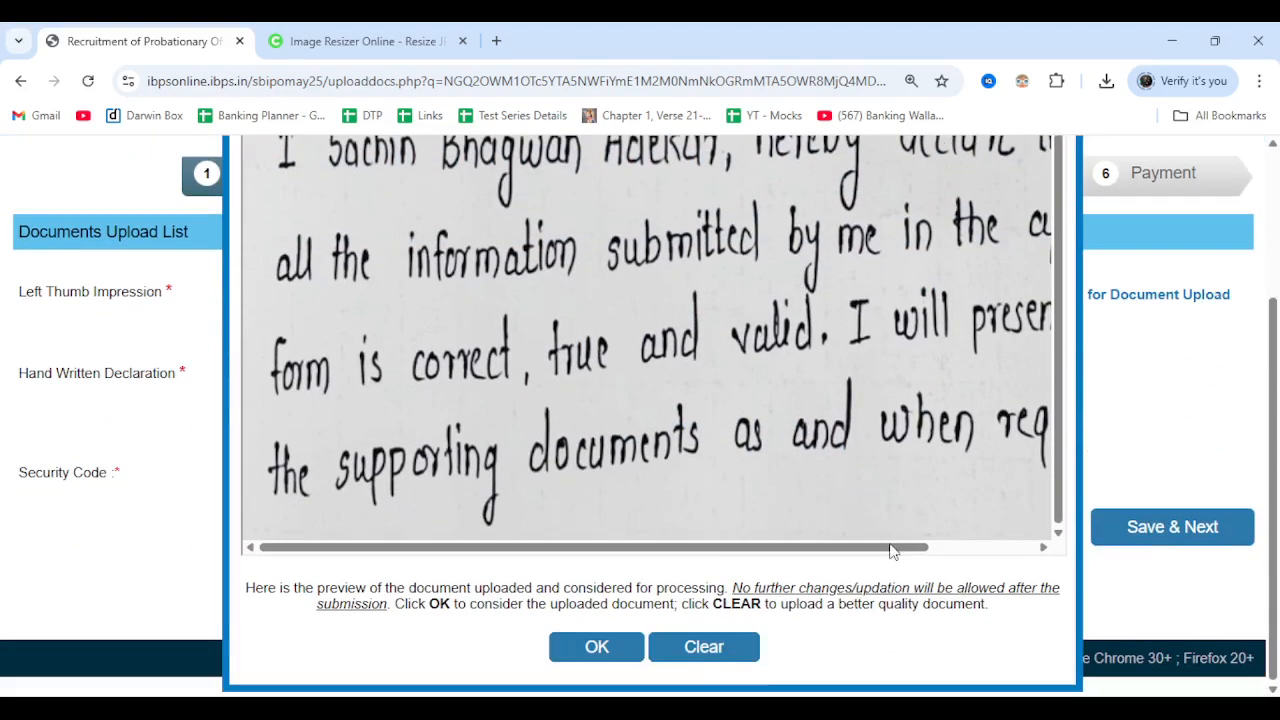
{"action": "left_click", "coordinate": [620, 650]}
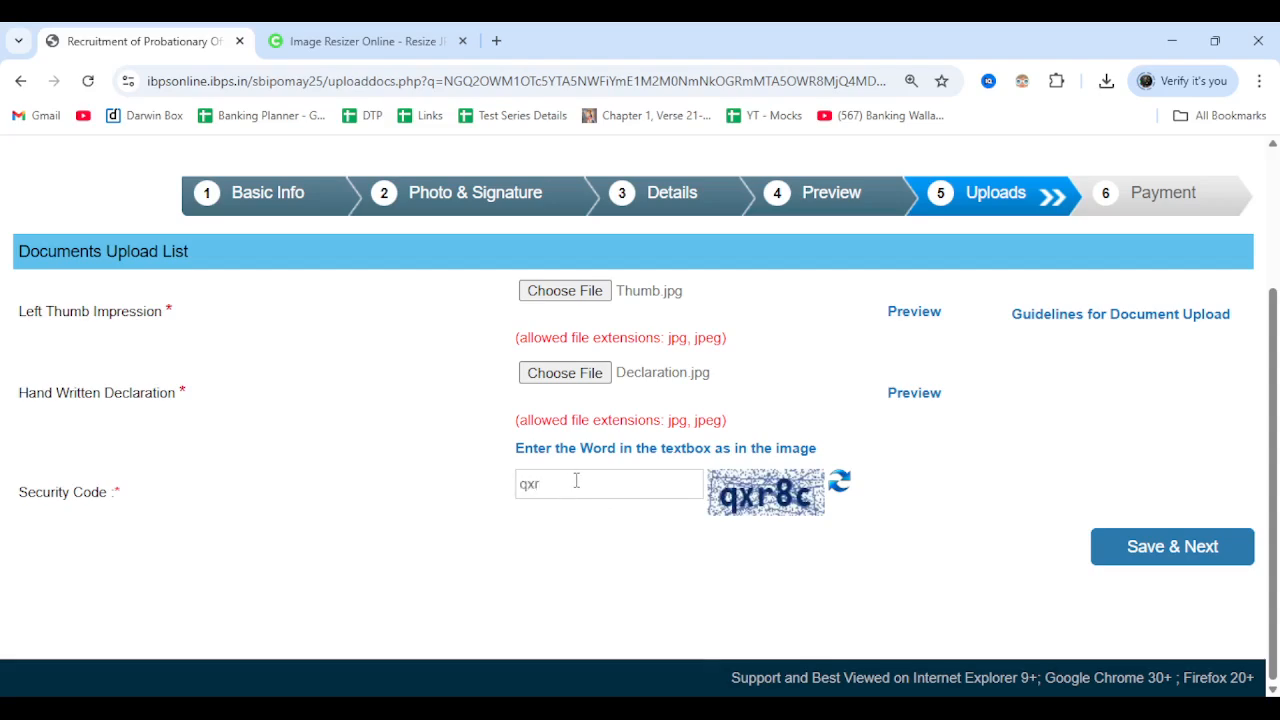
Step: Enter the security code, save the uploaded documents and review the registration printout with its uploaded document details
{"action": "left_click", "coordinate": [1135, 552]}
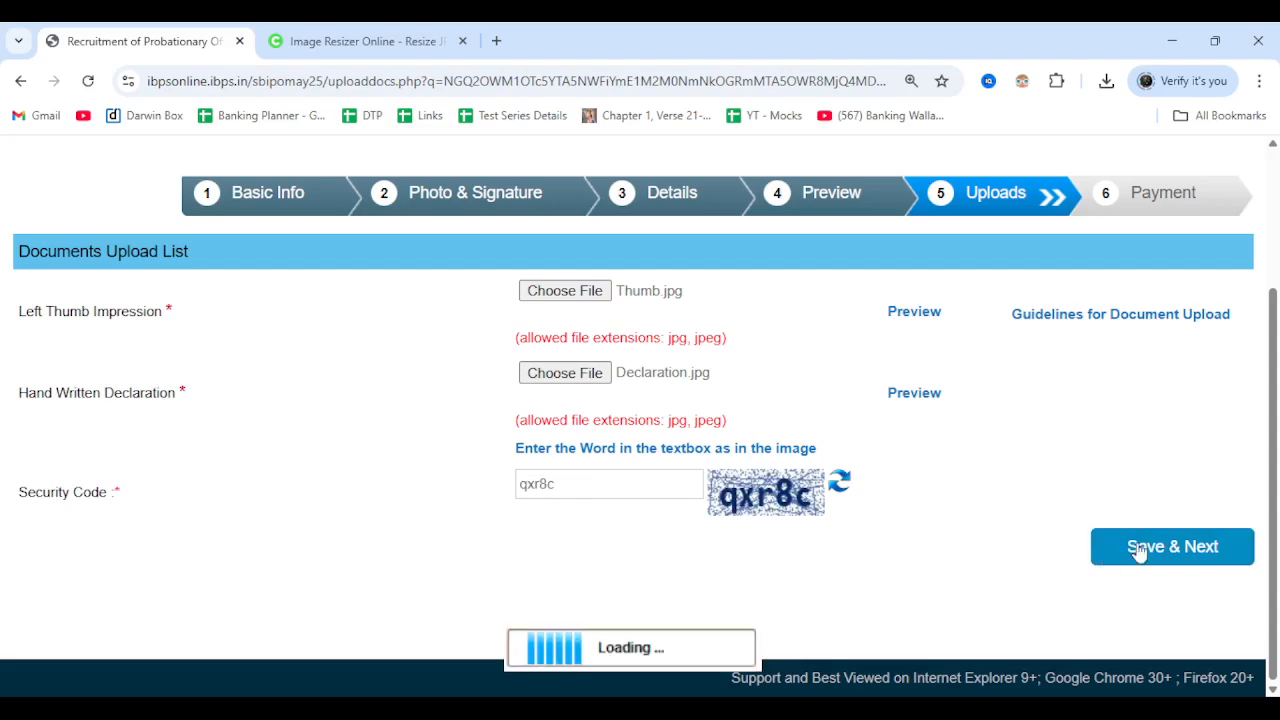
{"action": "left_click", "coordinate": [924, 708]}
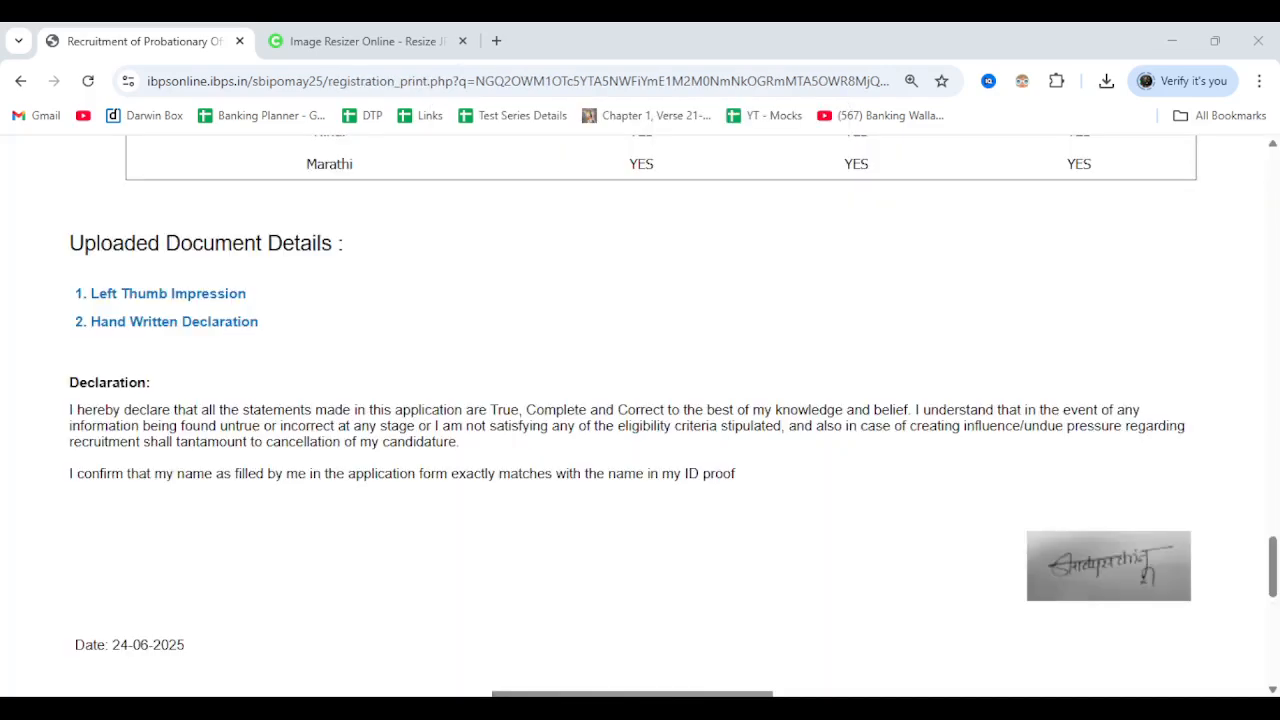
{"action": "left_click", "coordinate": [1266, 515]}
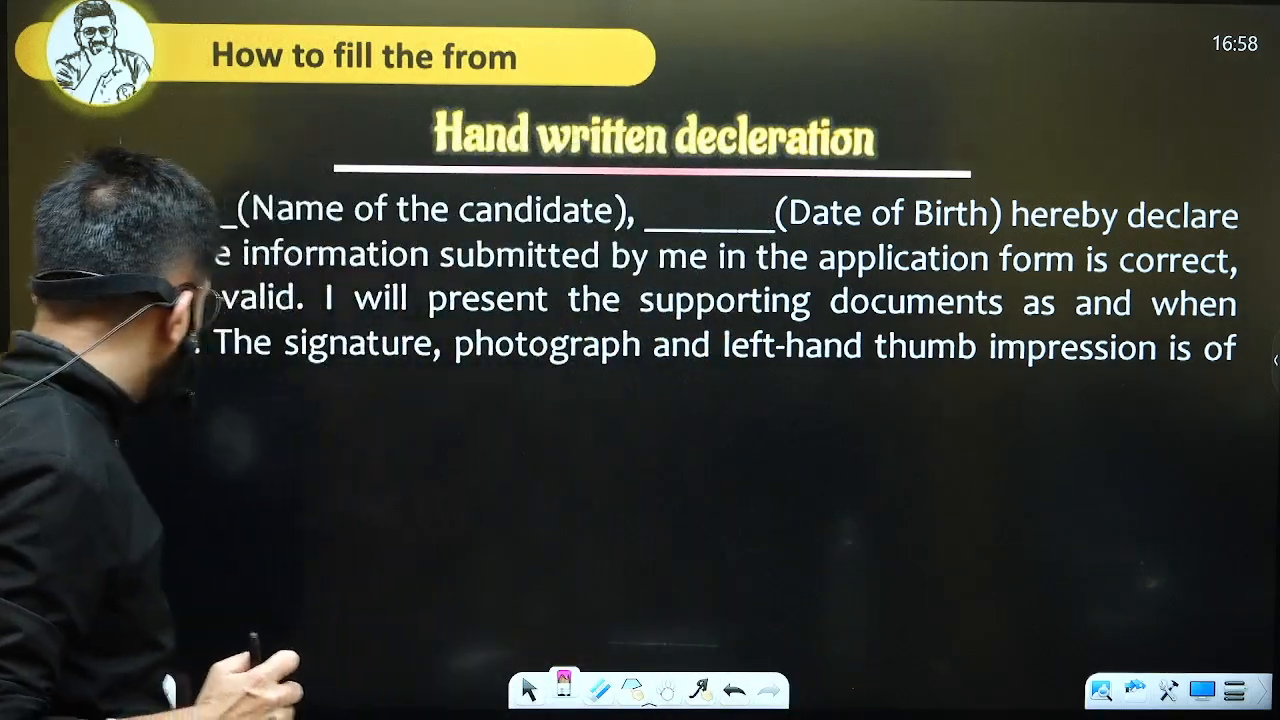
{"action": "left_click", "coordinate": [152, 690]}
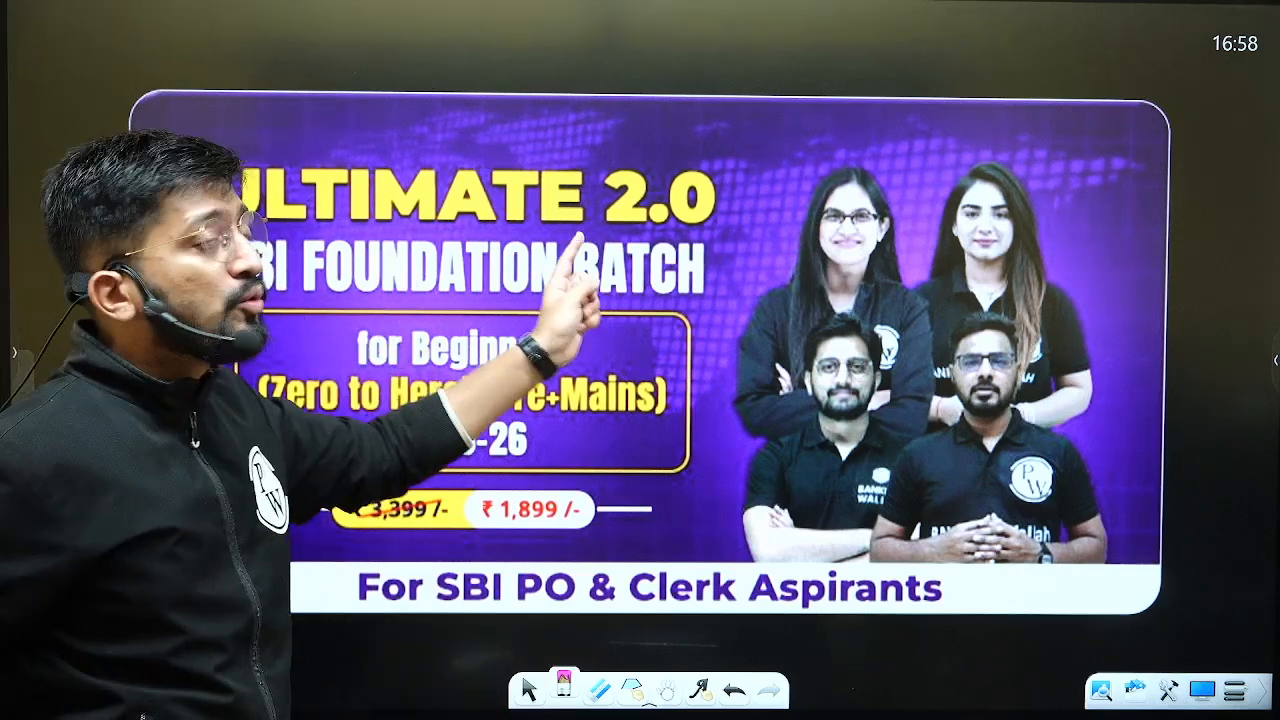